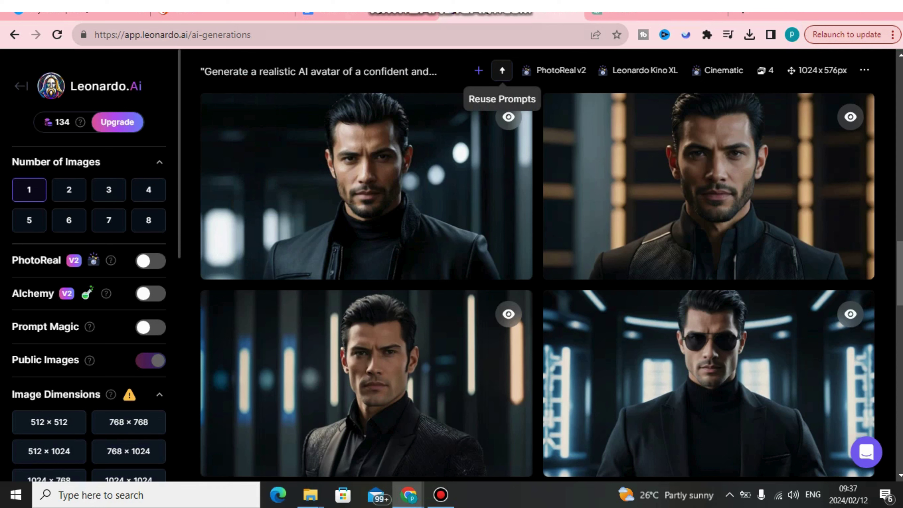
- Switch to Ai Talkie, browse the built-in presenters for the animation, and return the image source to Import Image
mouse_move(297, 256)
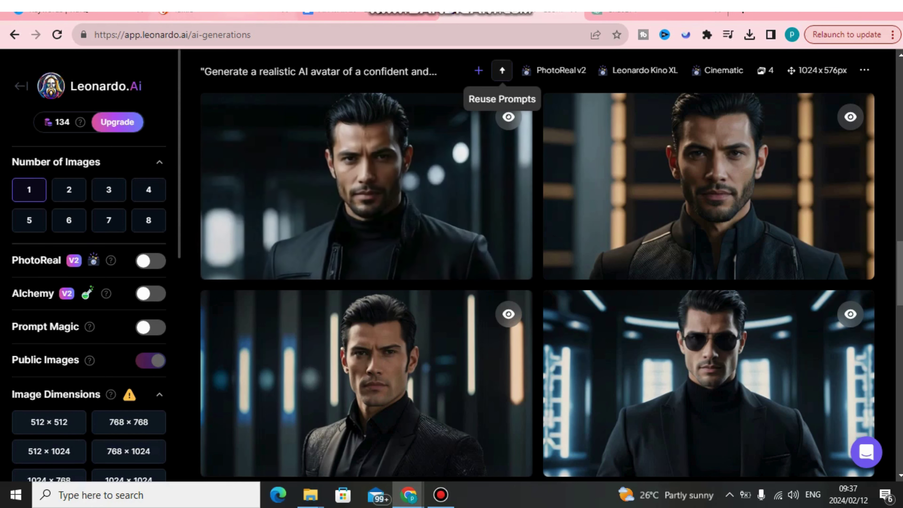
key(ctrl+2)
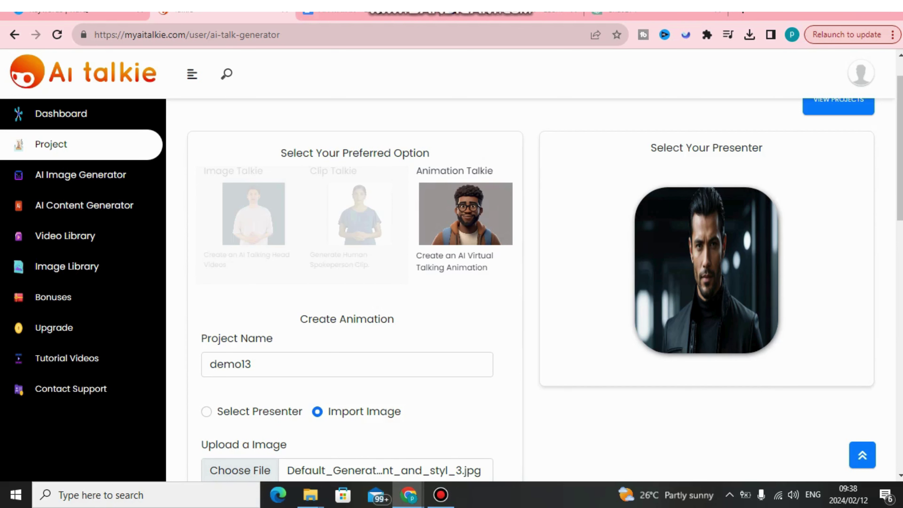
click(206, 412)
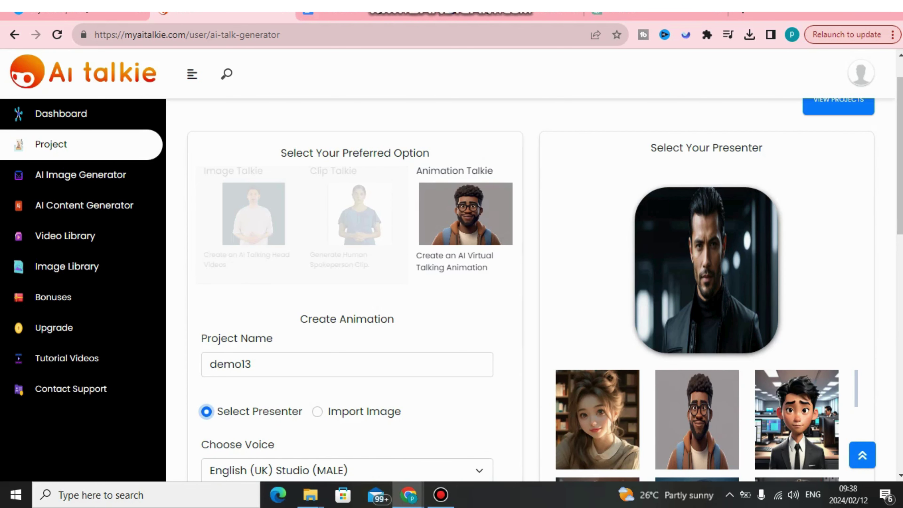
scroll(533, 284, down, 5)
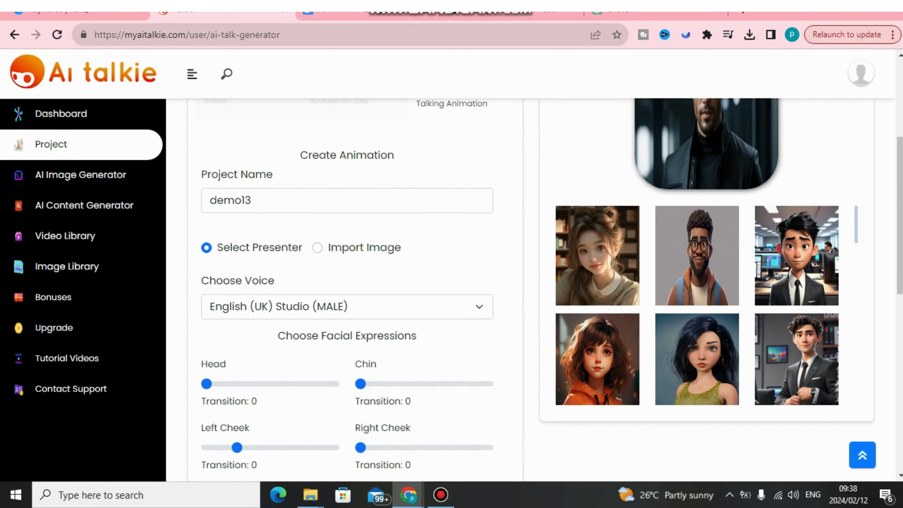
scroll(698, 306, down, 3)
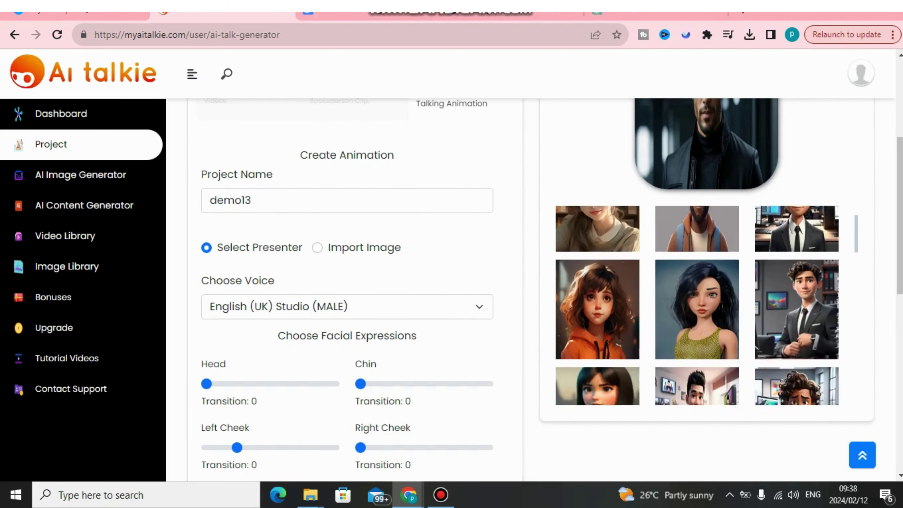
scroll(698, 305, up, 3)
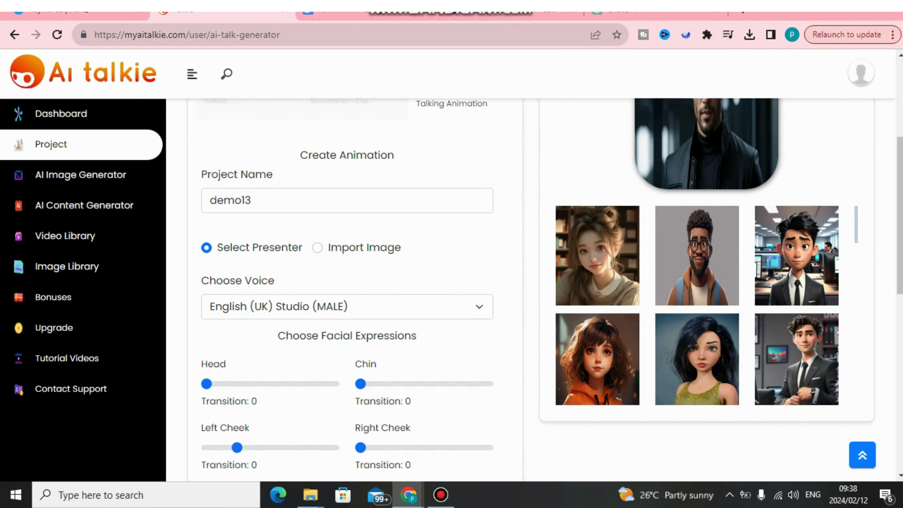
click(318, 248)
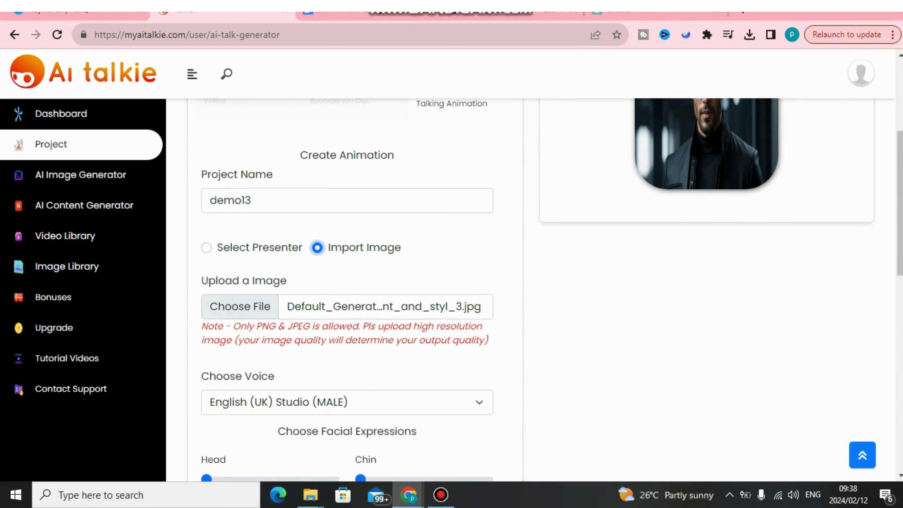
- Check the generated avatar images in Leonardo.Ai and return to the Ai Talkie project form
scroll(534, 285, up, 2)
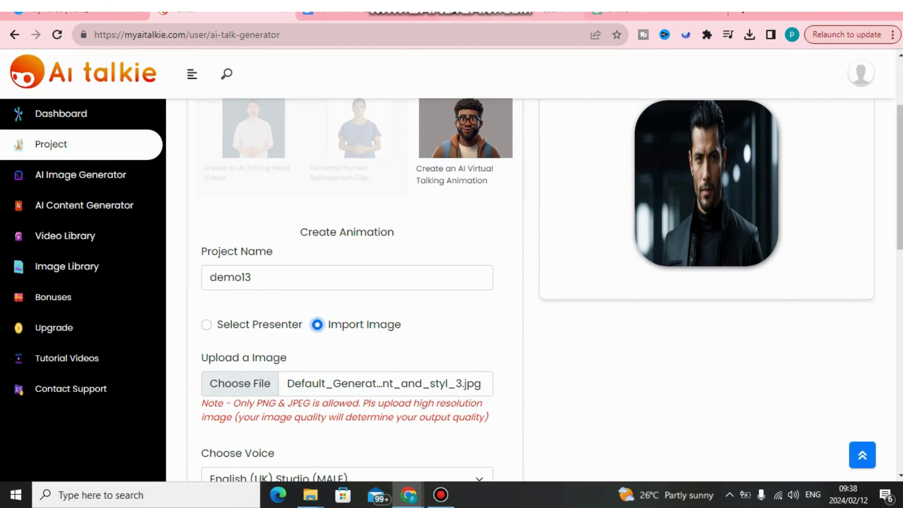
click(505, 14)
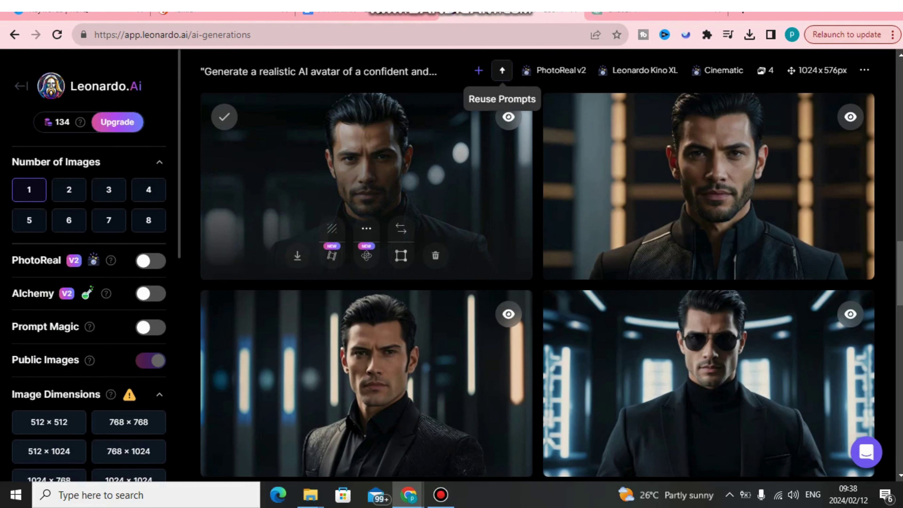
key(ctrl+shift+Tab)
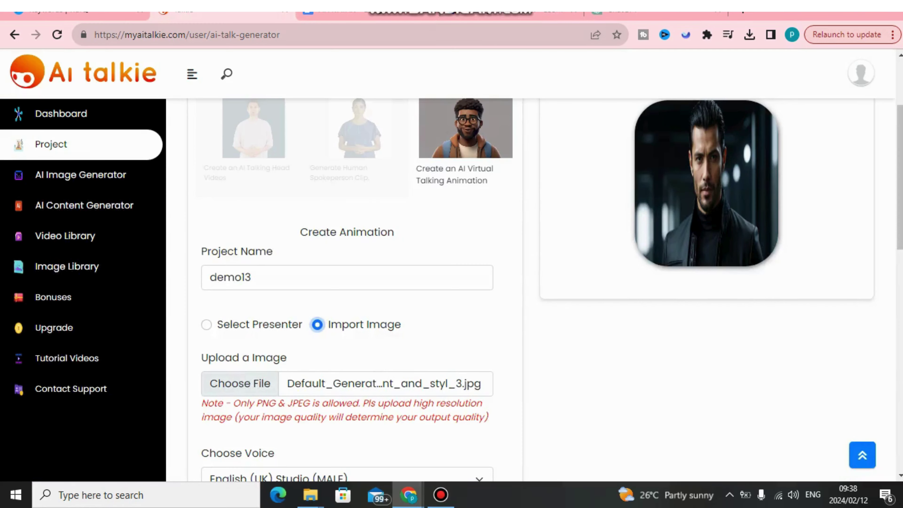
- Change the project name to demo14
click(252, 278)
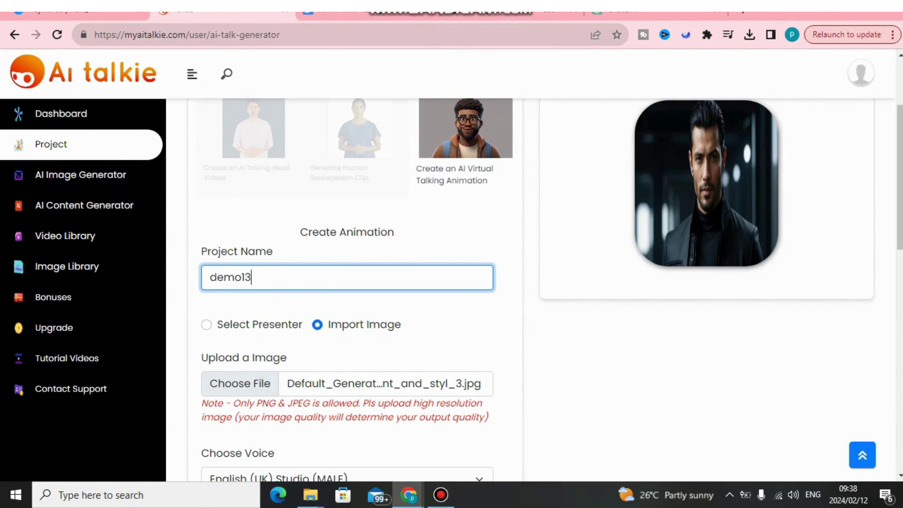
key(BackSpace)
text(4)
- Look through the available voices and set the animation's voice to English (UK) Neural2 (MALE)
scroll(347, 284, down, 5)
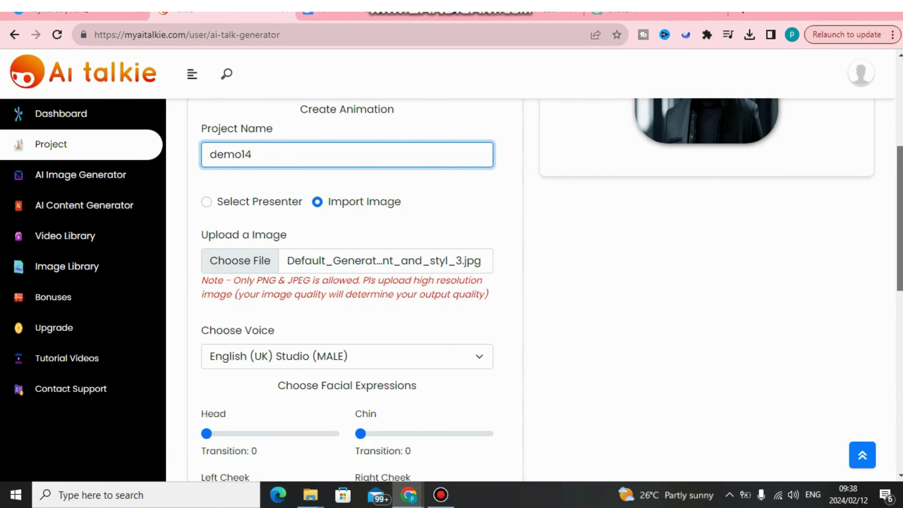
click(347, 281)
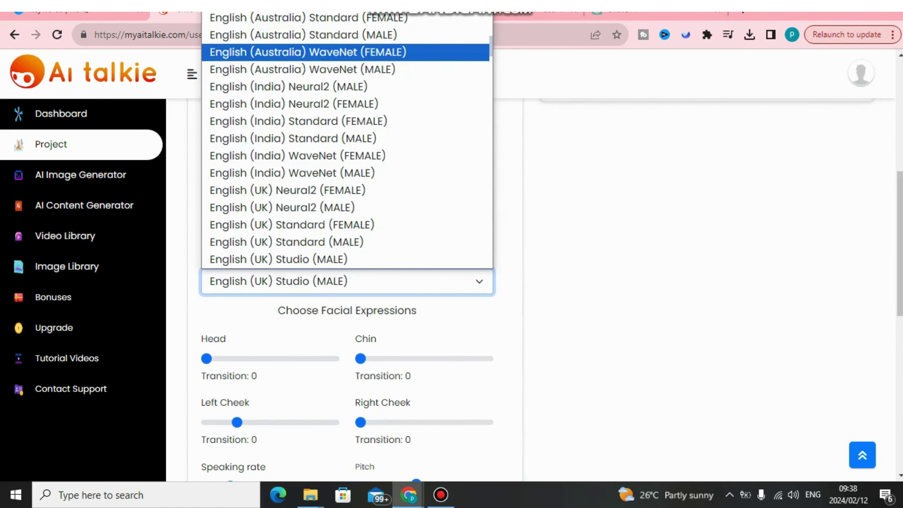
scroll(348, 143, up, 10)
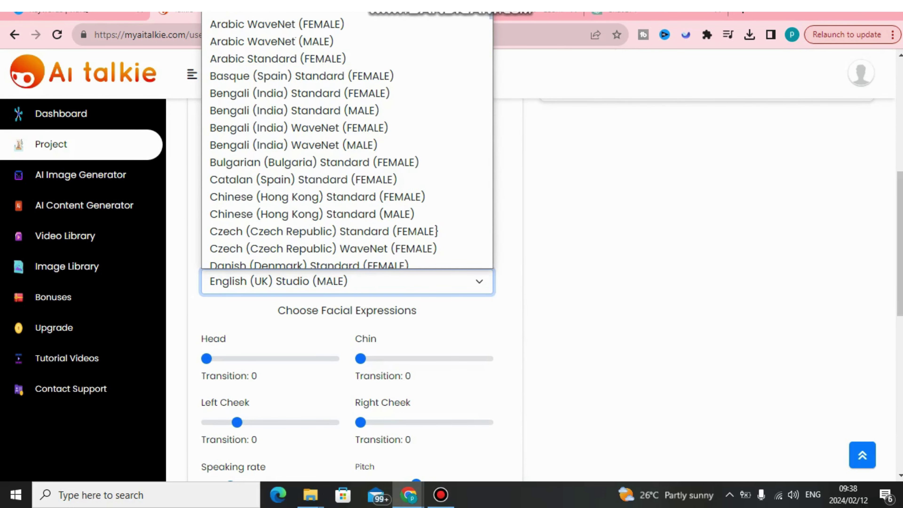
scroll(347, 142, down, 1)
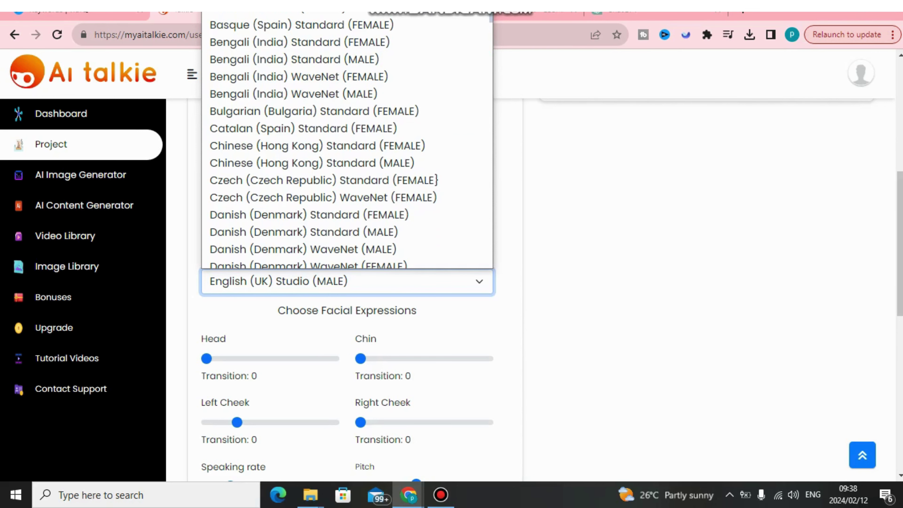
scroll(347, 142, down, 1)
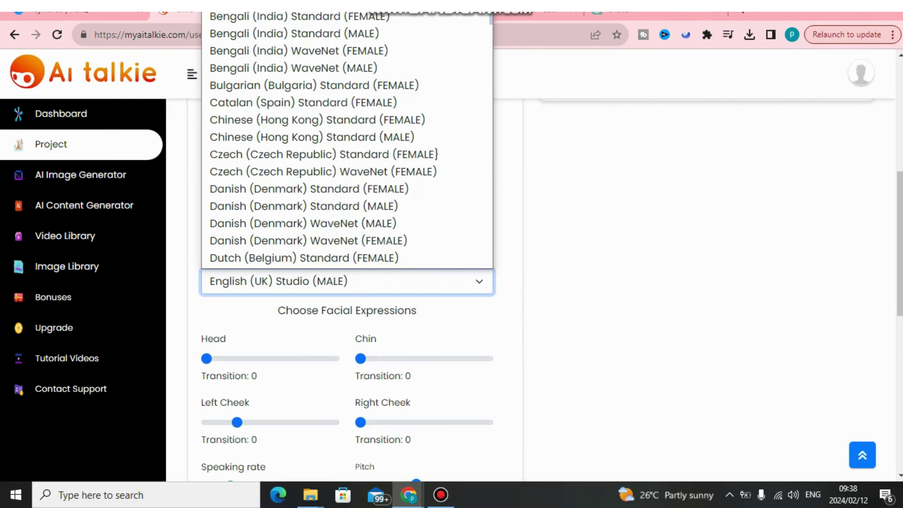
scroll(347, 142, down, 5)
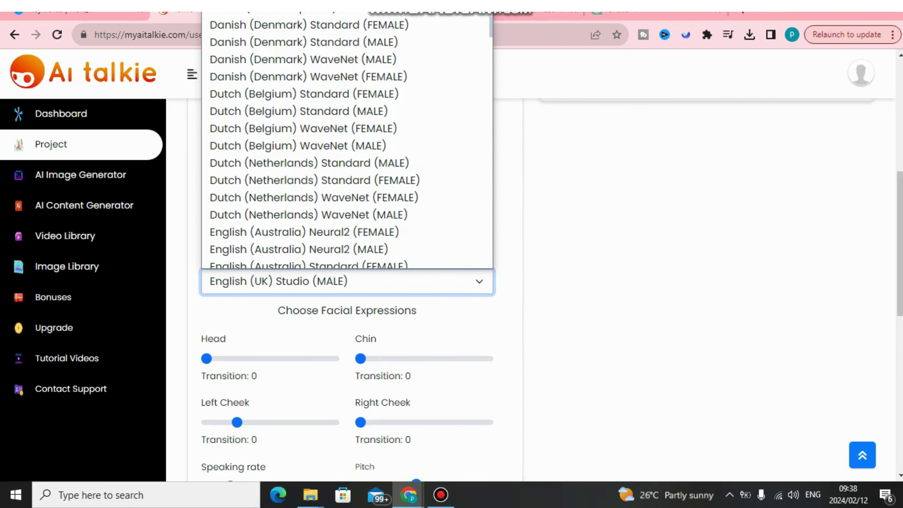
scroll(347, 239, down, 7)
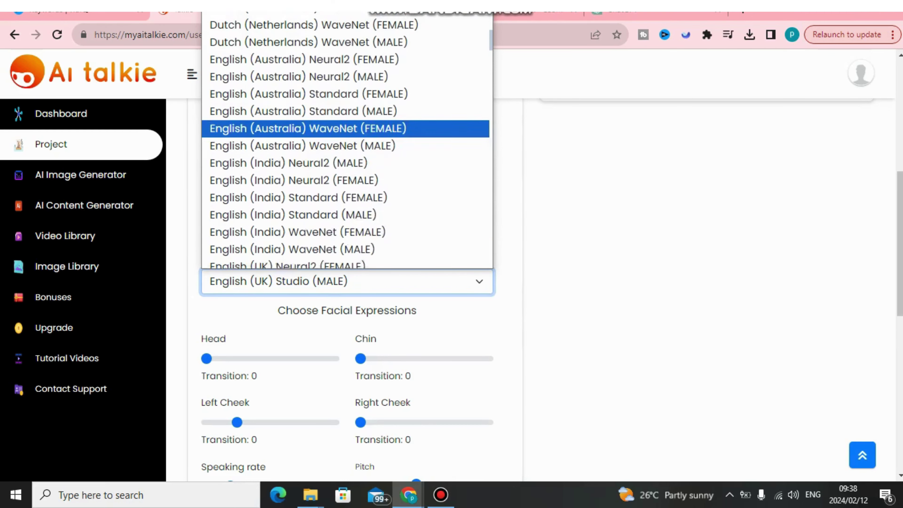
scroll(348, 142, down, 15)
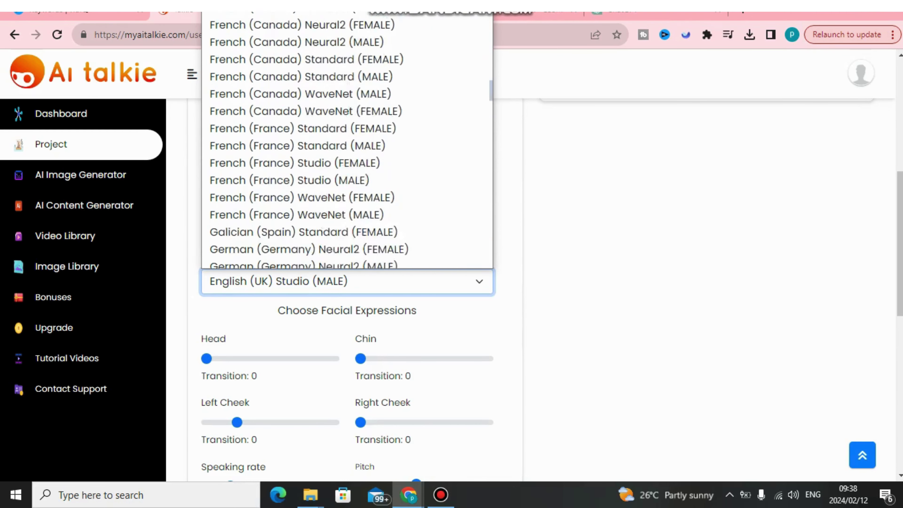
scroll(347, 142, down, 20)
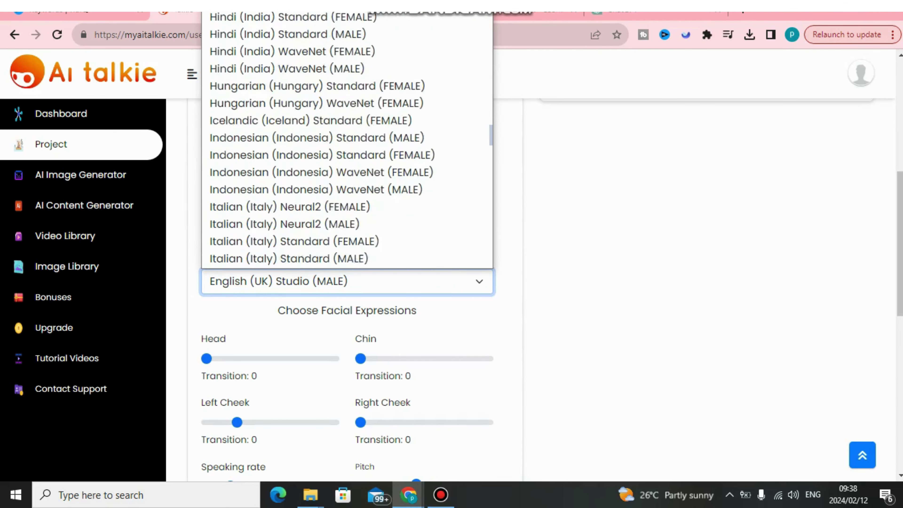
scroll(347, 142, down, 2)
scroll(347, 142, up, 20)
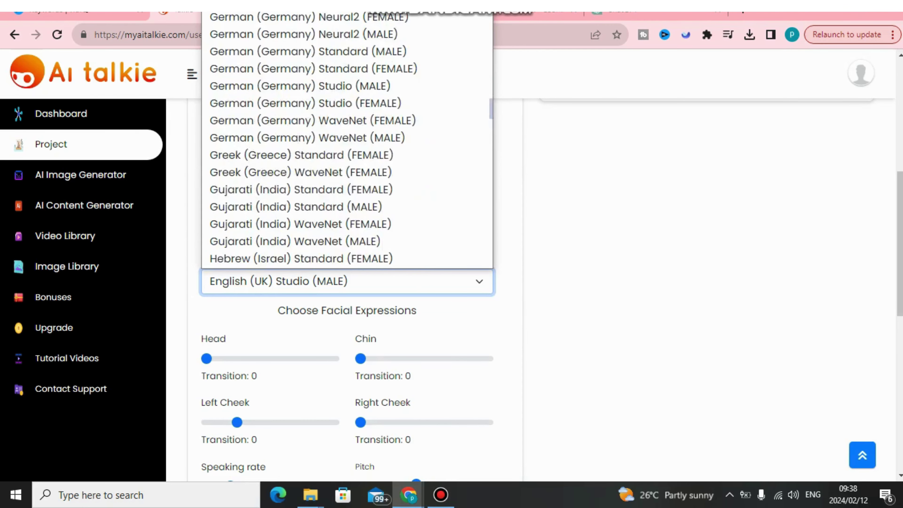
scroll(347, 142, up, 20)
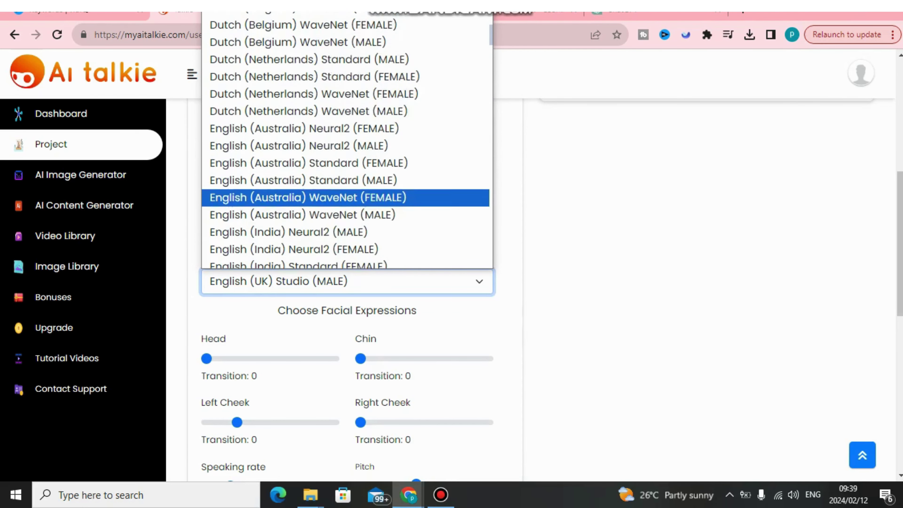
scroll(348, 143, down, 10)
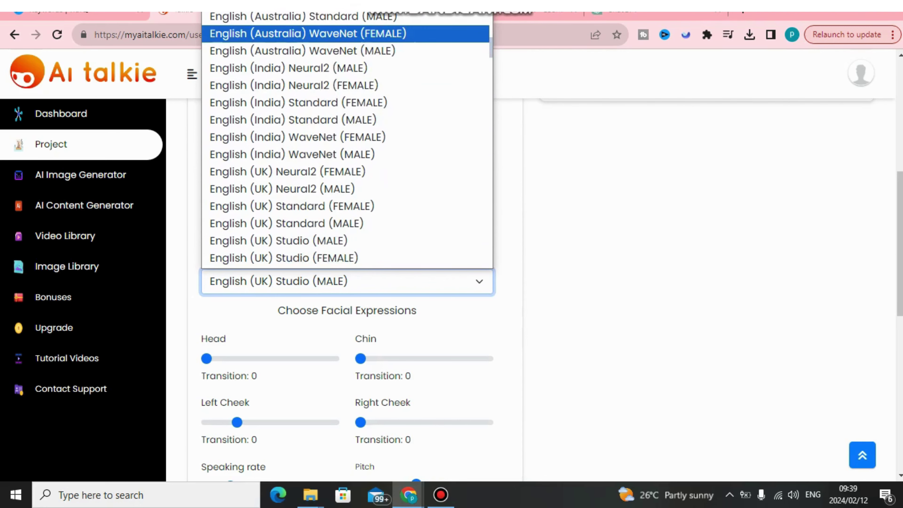
scroll(347, 142, down, 1)
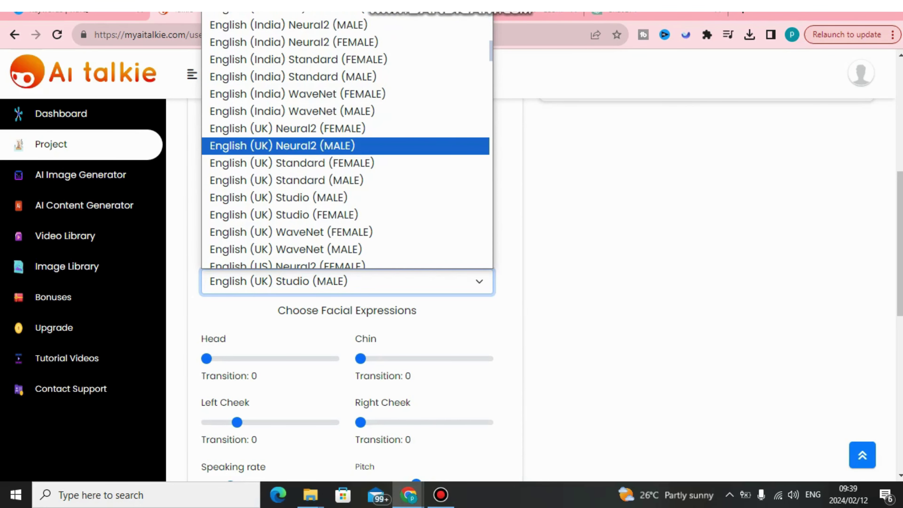
click(347, 197)
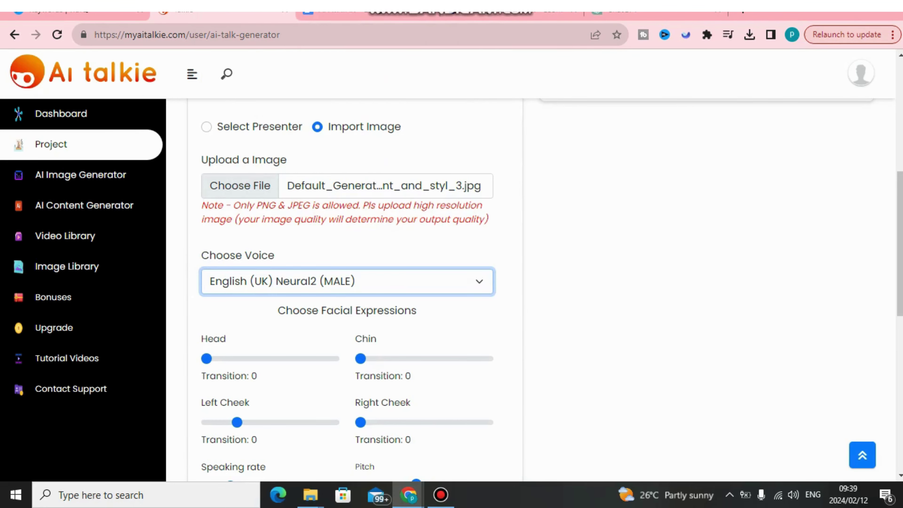
scroll(347, 285, down, 7)
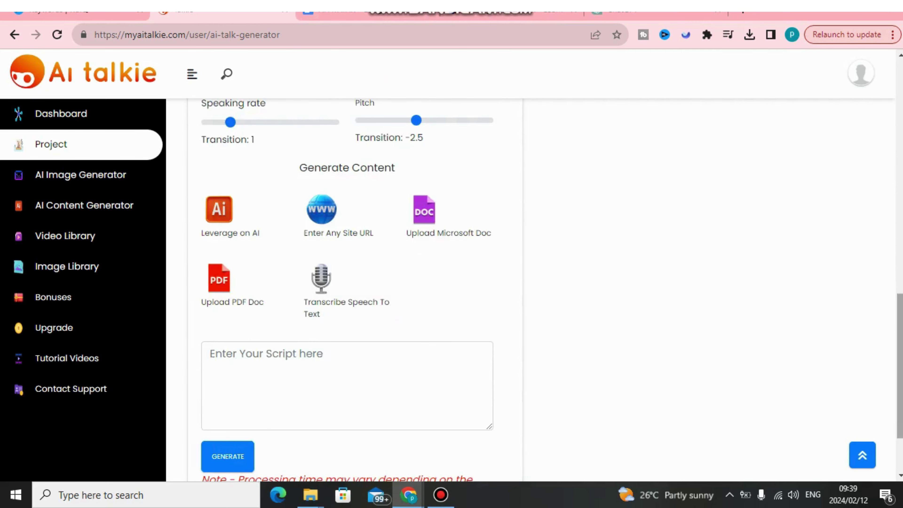
scroll(347, 284, down, 3)
click(211, 260)
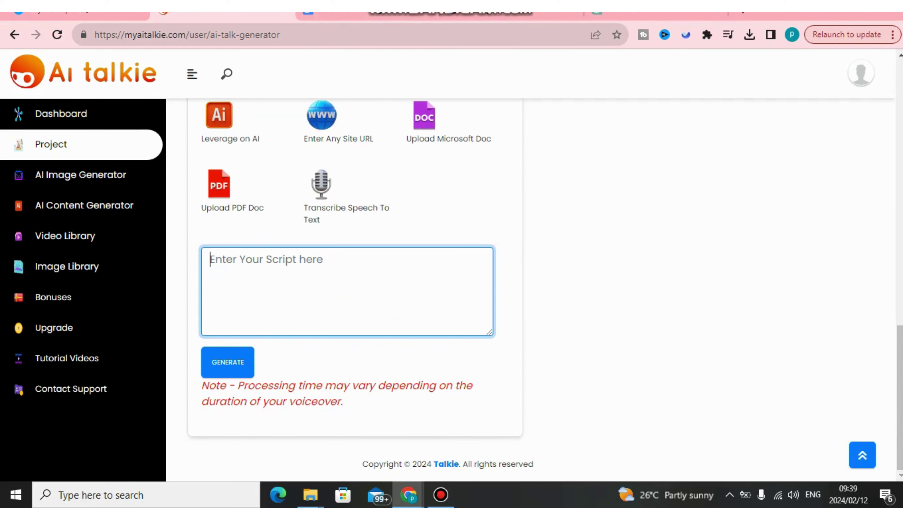
text(wr)
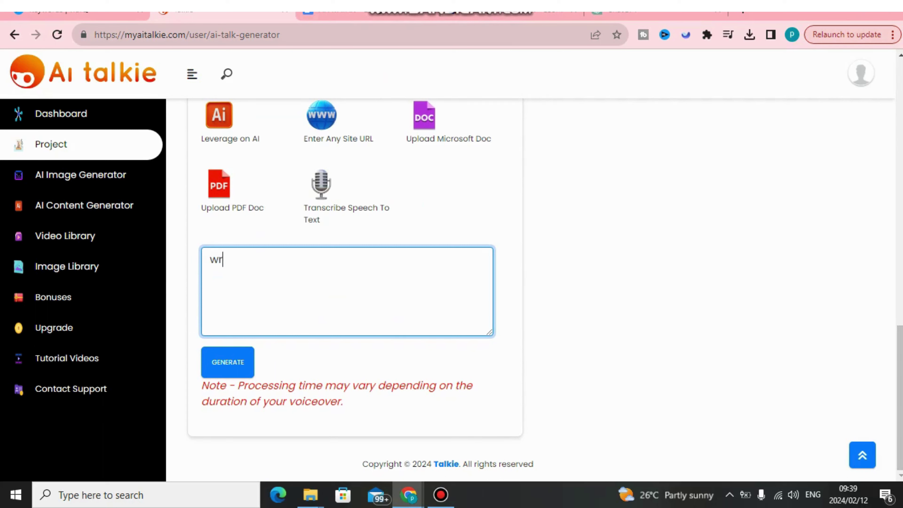
text(ut)
key(BackSpace)
key(BackSpace)
key(BackSpace)
key(BackSpace)
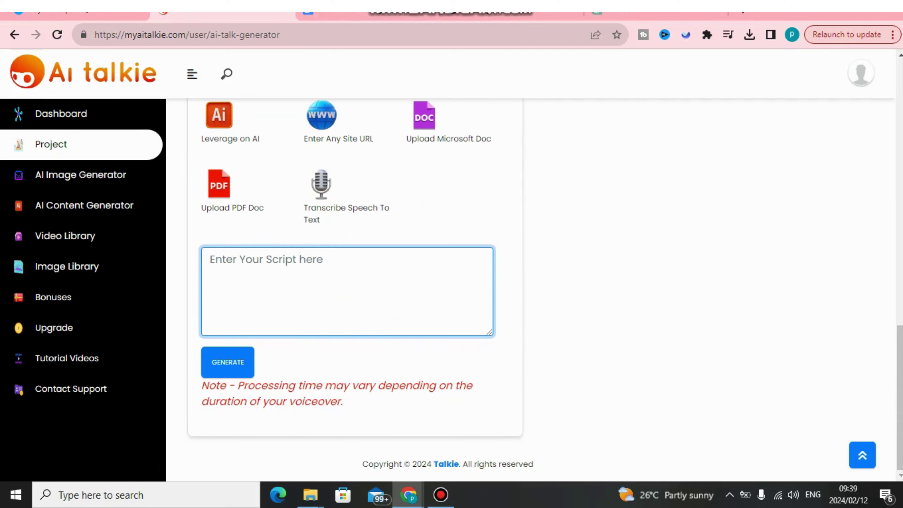
- Generate the script with Leverage on AI from the keyword "why it is important to make money online using AI Influencer"
scroll(544, 288, up, 2)
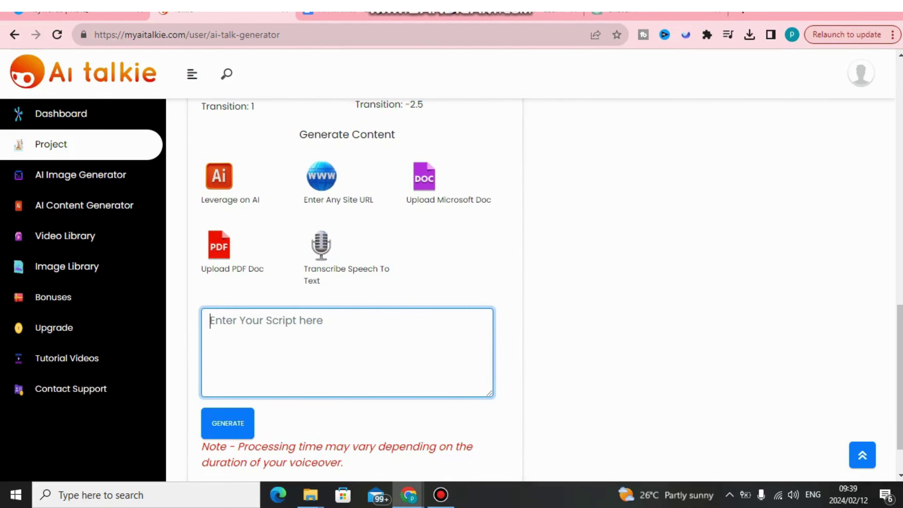
click(219, 176)
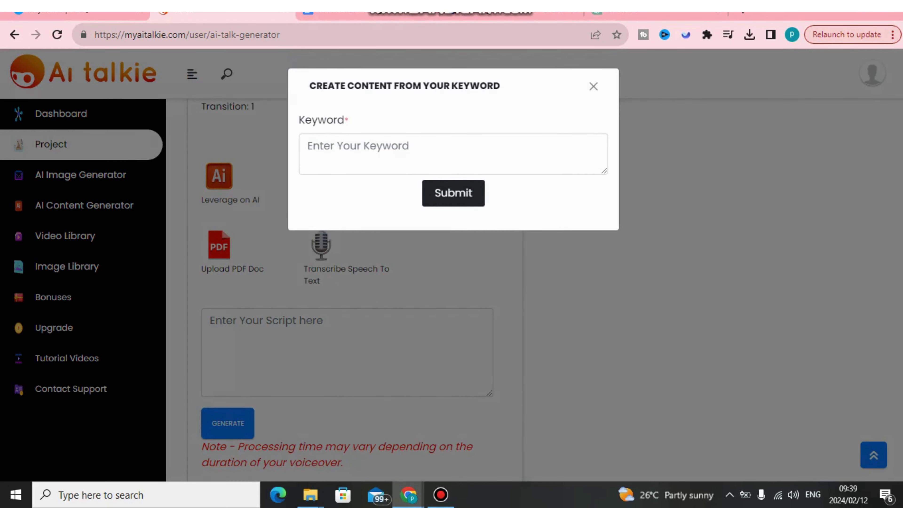
click(308, 146)
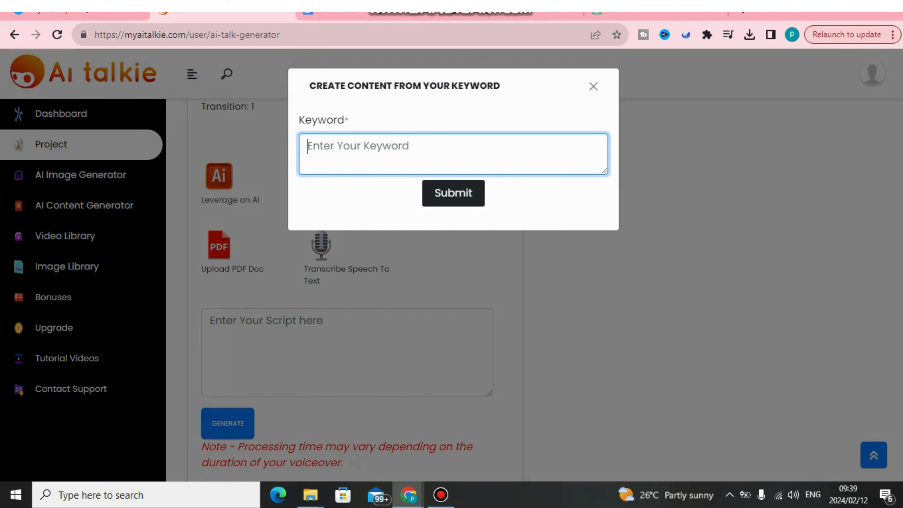
text(why i)
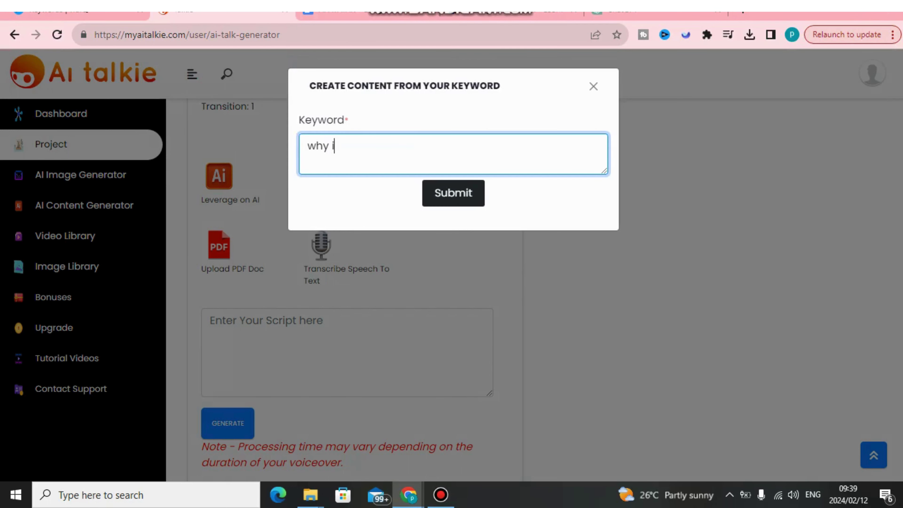
text(t is important )
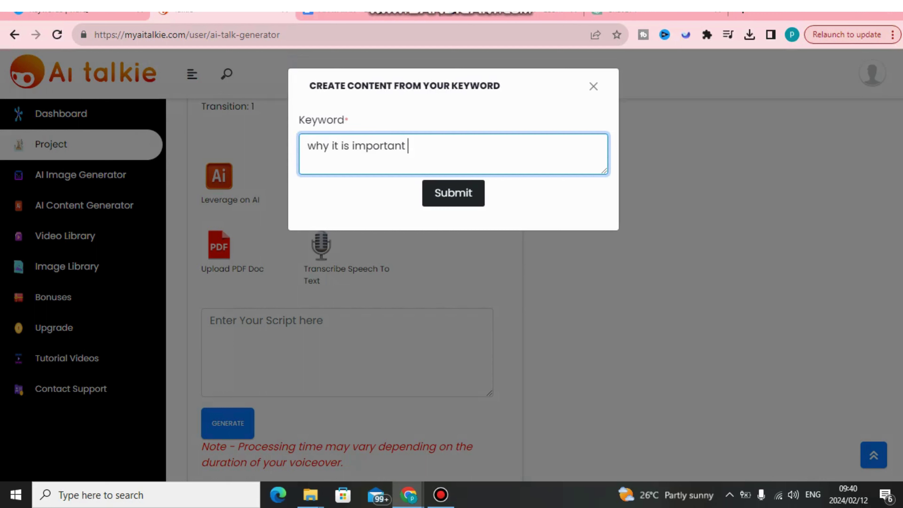
text(to make money)
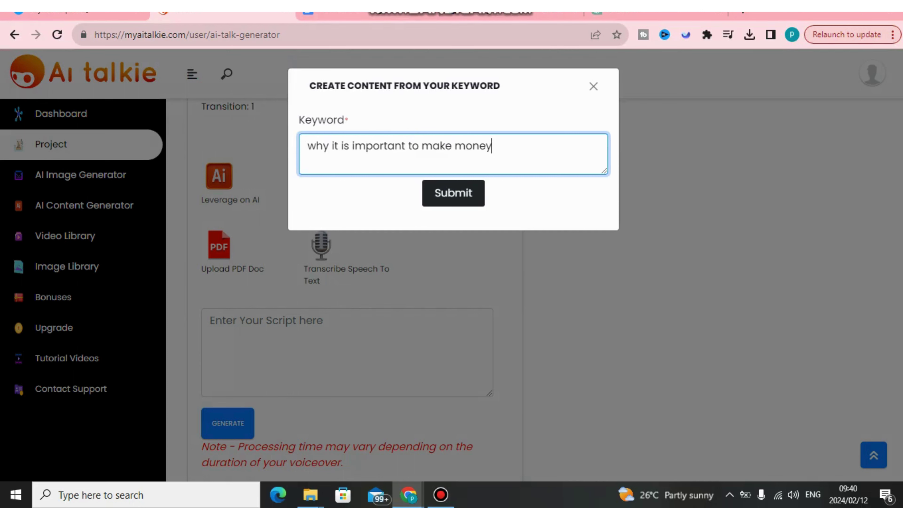
text( online using)
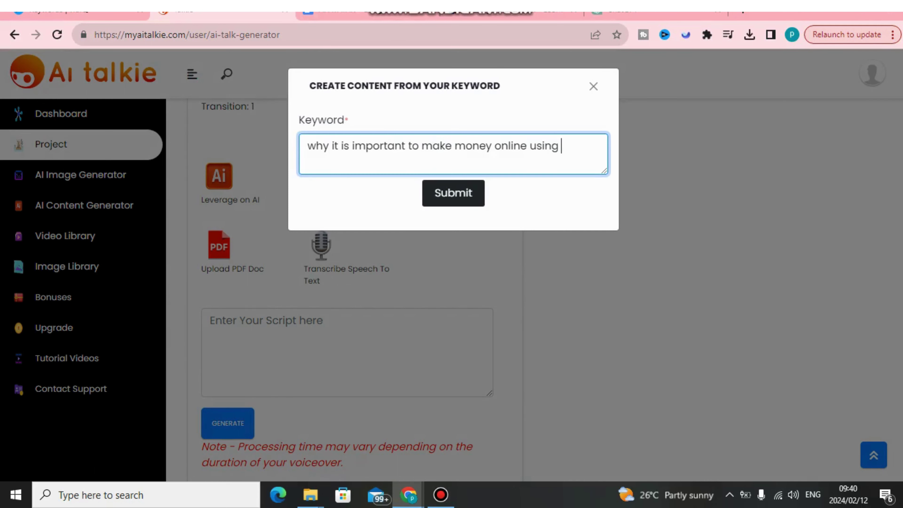
text( AI Influenc)
text(er)
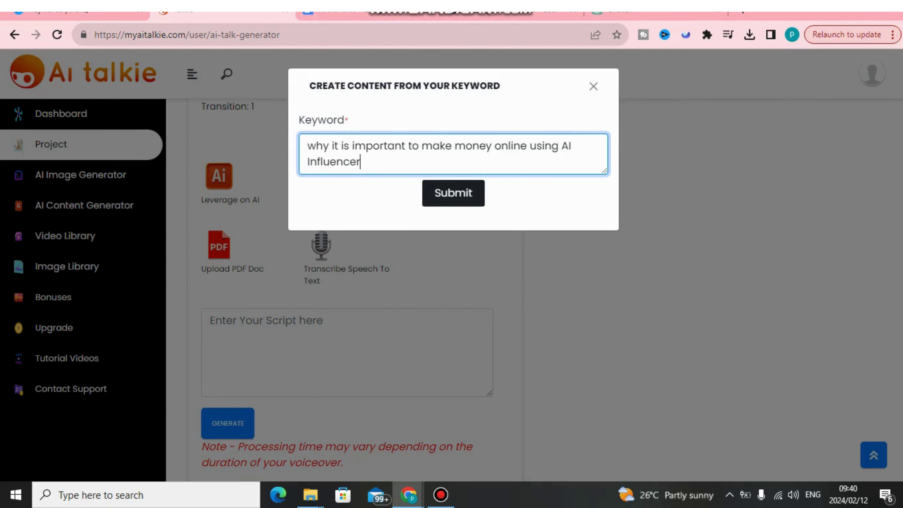
key(Return)
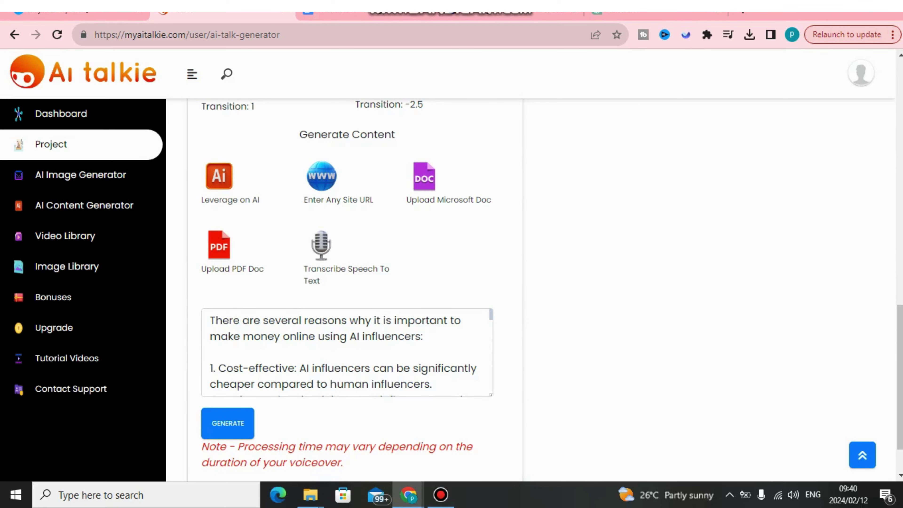
- Remove the list numbers in front of the Cost-effective and Scalability points in the generated script
drag(491, 314, 491, 317)
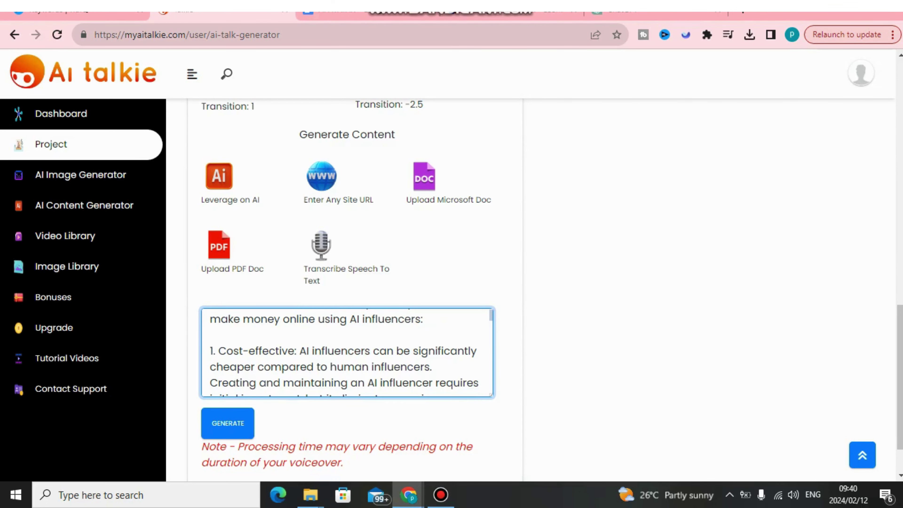
drag(210, 351, 219, 351)
key(BackSpace)
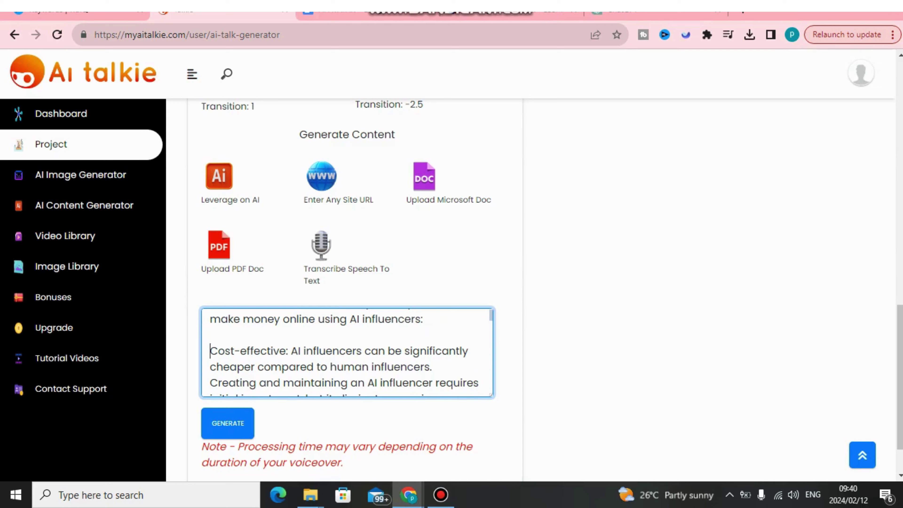
scroll(347, 352, down, 3)
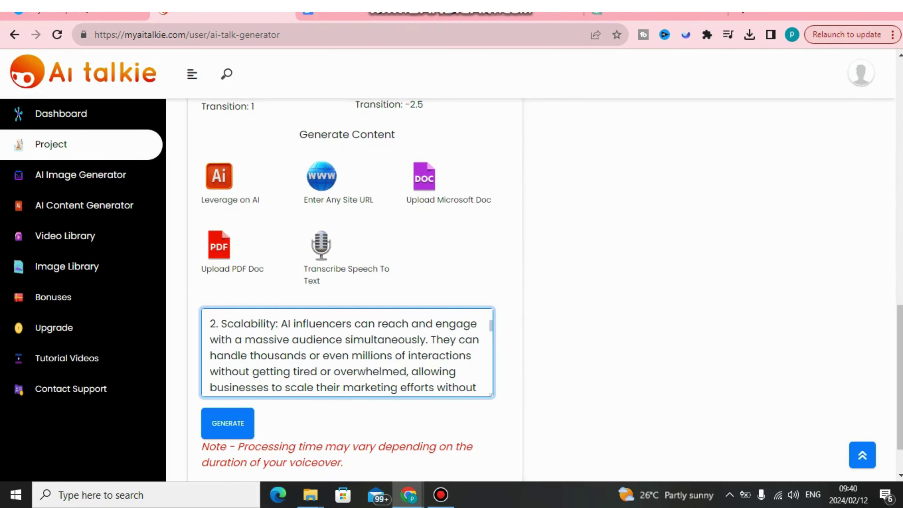
key(BackSpace)
key(BackSpace)
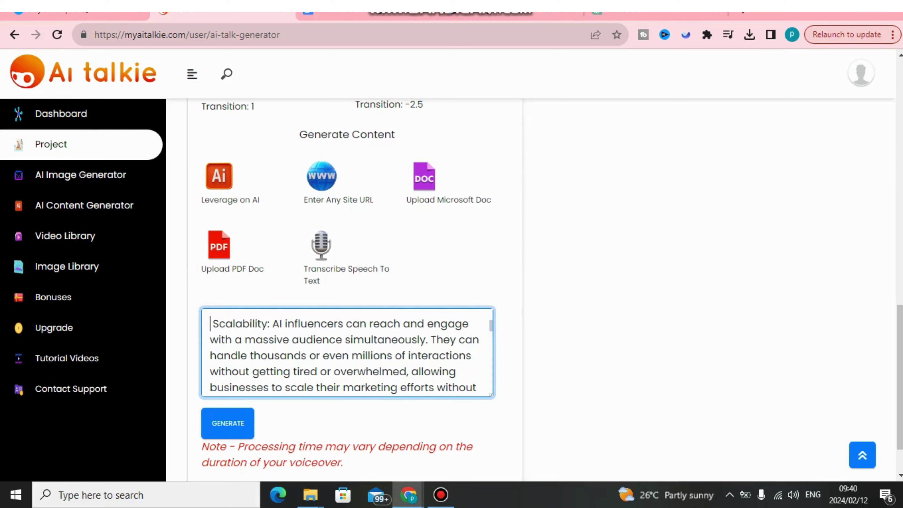
- Remove the list numbers in front of the "Consistency and reliability" and "Availability and flexibility" points in the script
scroll(347, 352, down, 2)
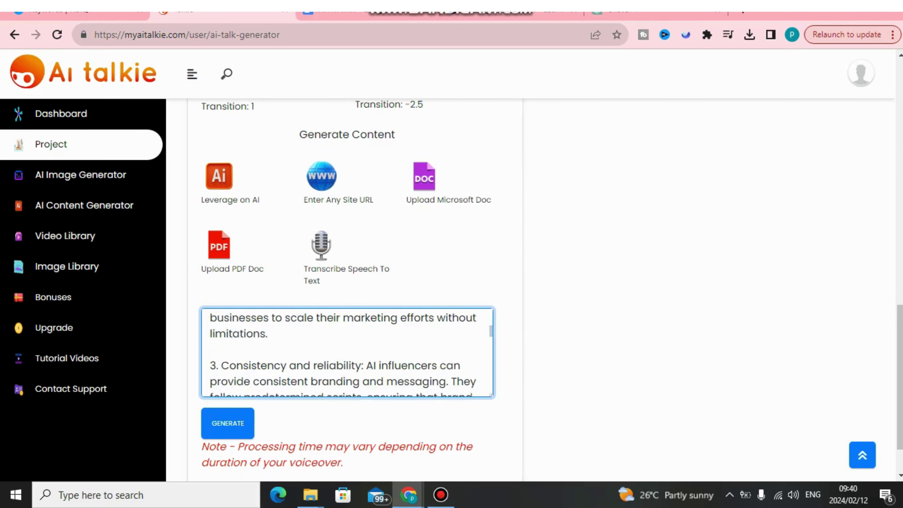
scroll(346, 352, down, 1)
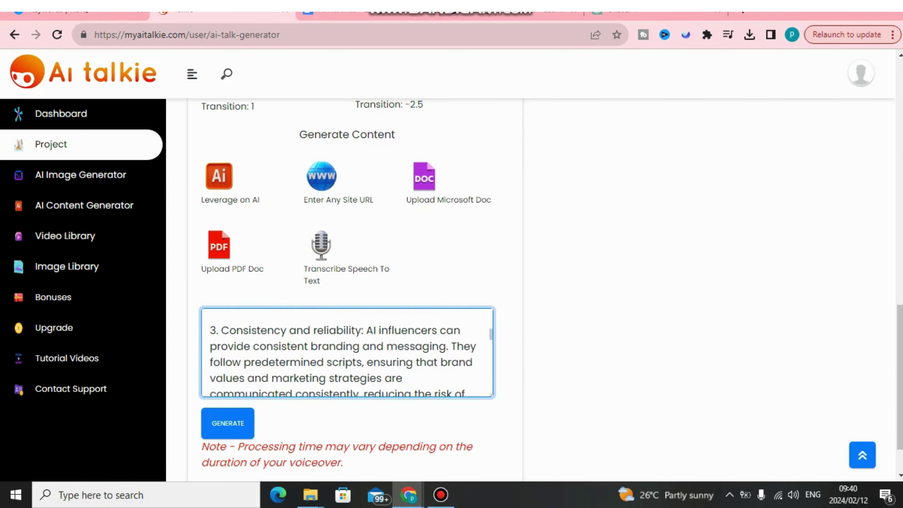
click(218, 330)
key(BackSpace)
key(BackSpace)
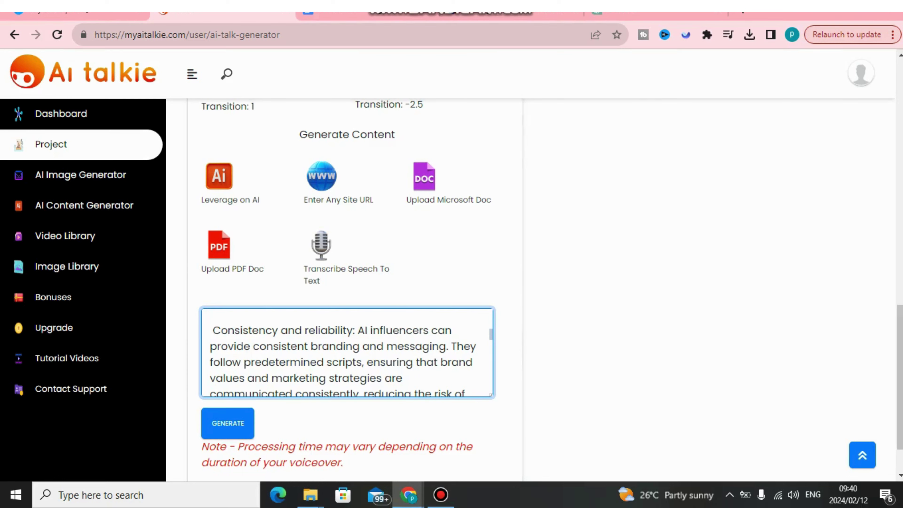
scroll(347, 352, down, 3)
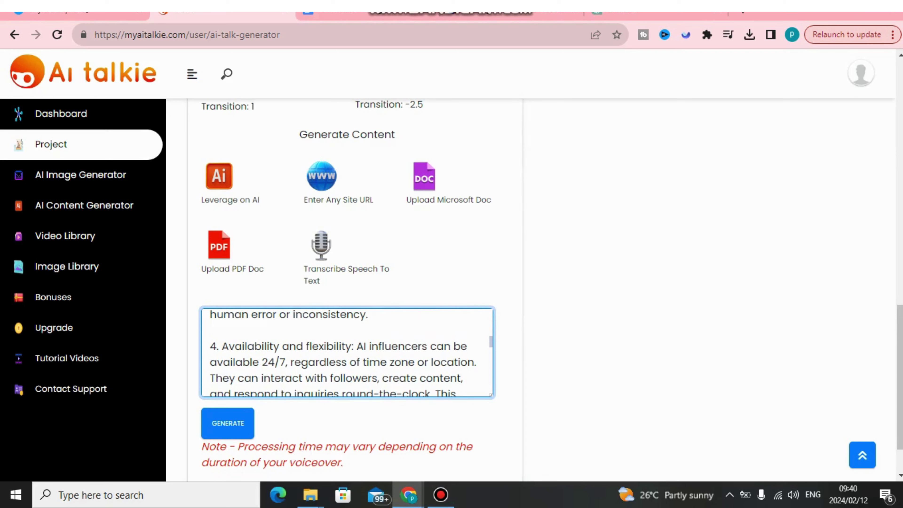
click(218, 346)
text(\)
key(BackSpace)
key(BackSpace)
key(BackSpace)
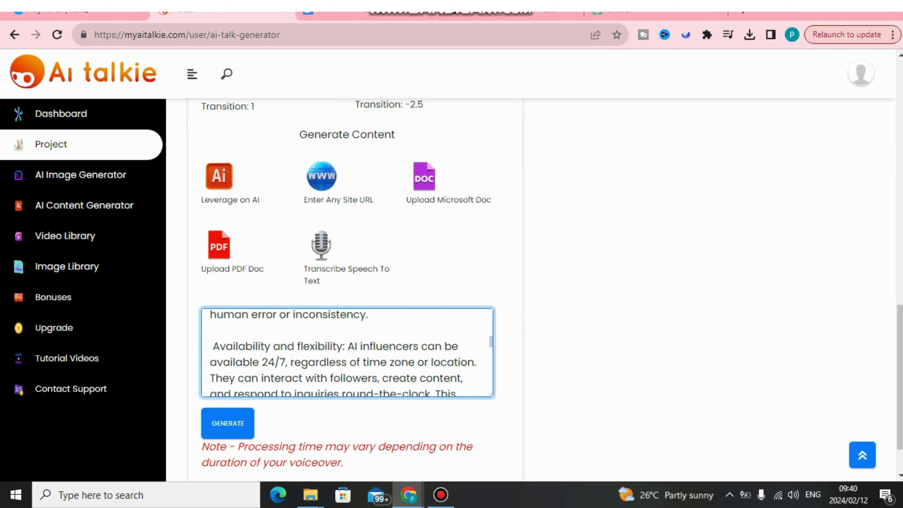
- Delete everything from the Targeted marketing point to the end of the script
scroll(347, 352, down, 1)
scroll(347, 352, down, 2)
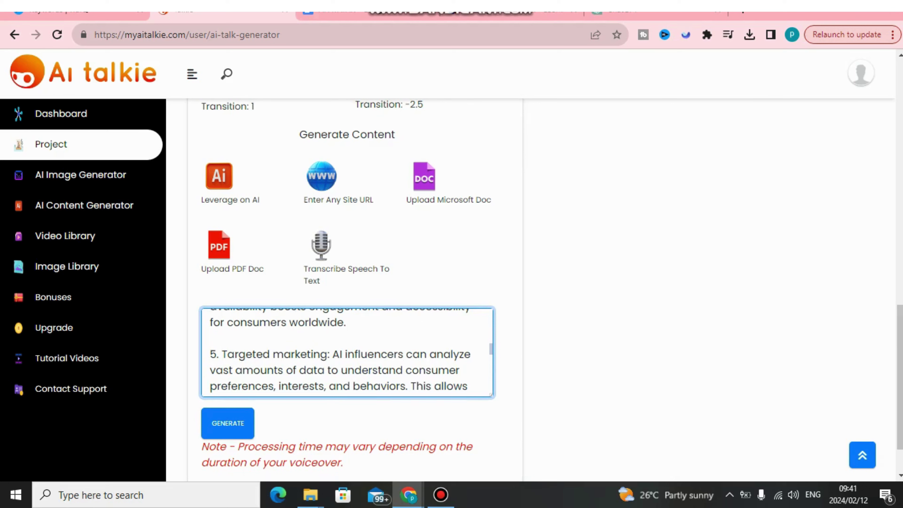
click(210, 354)
key(ctrl+a)
key(BackSpace)
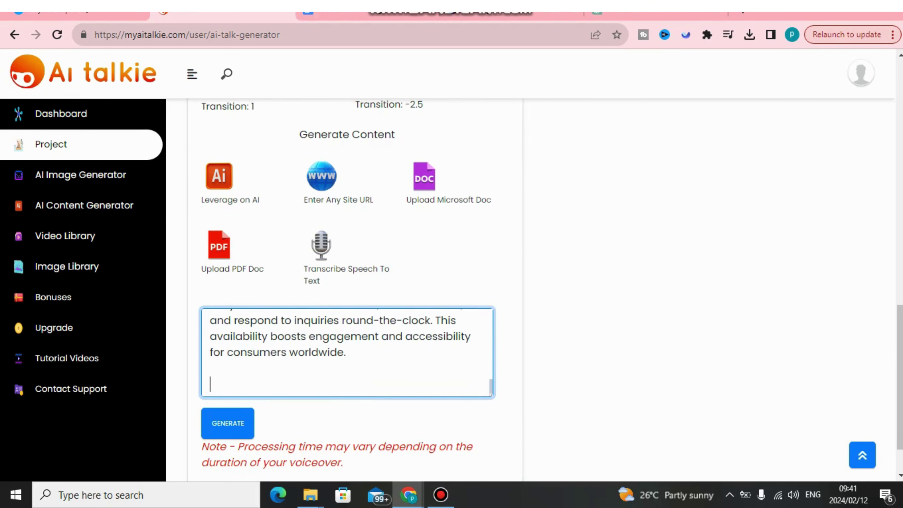
- Start generating the talking avatar animation from the edited script and look back over the voice and facial expression settings
click(228, 423)
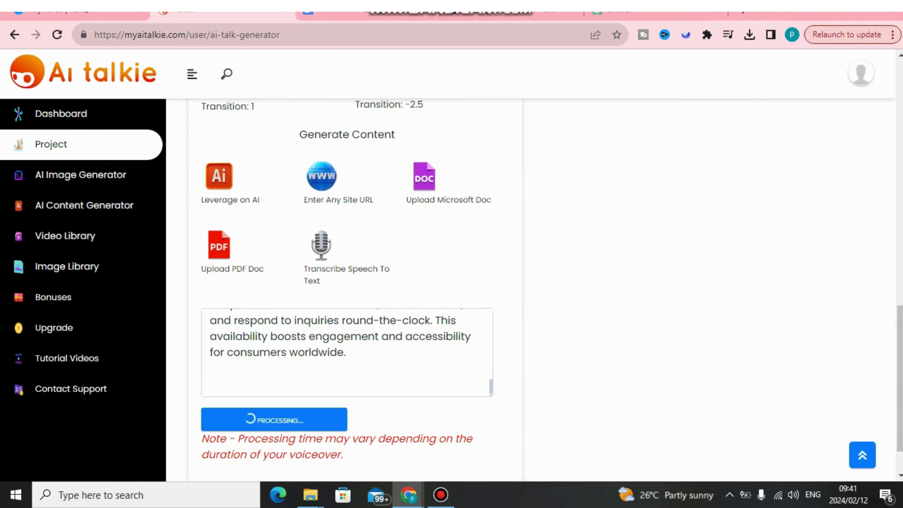
drag(900, 377, 900, 331)
scroll(346, 284, up, 5)
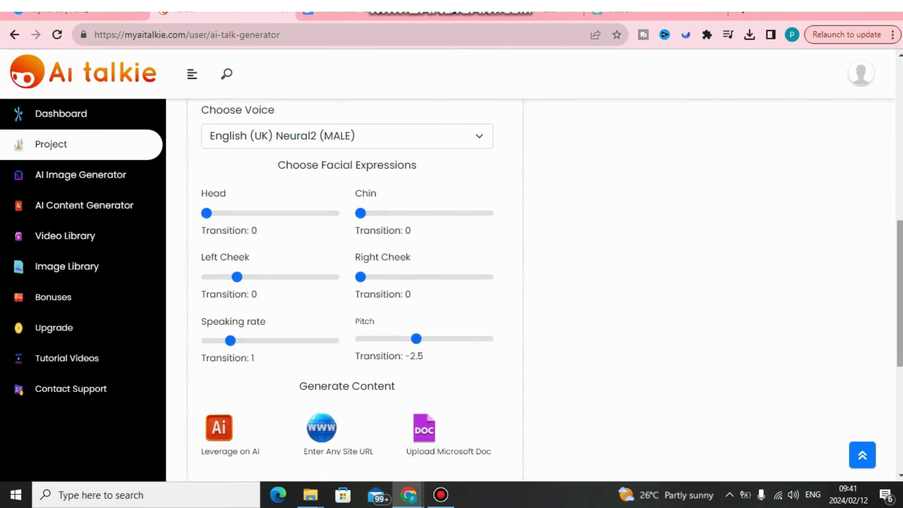
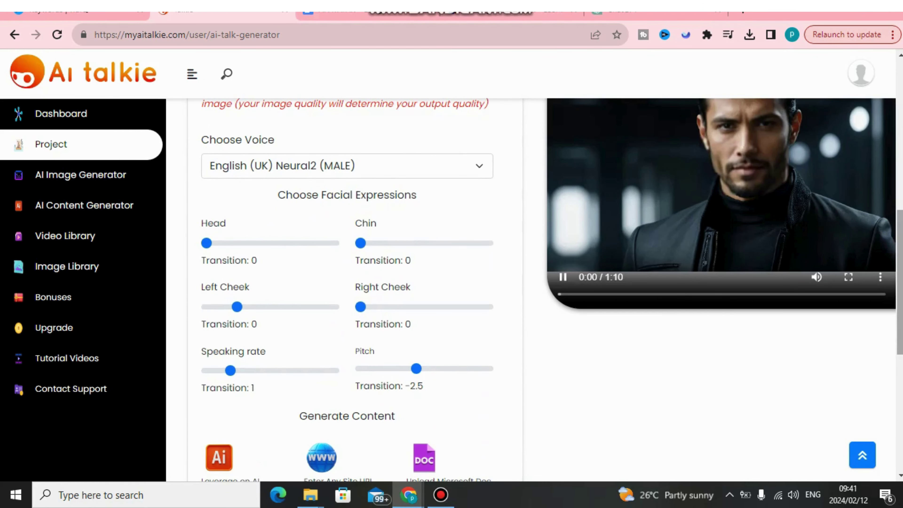
- Preview the generated avatar animation, view it briefly in full screen, and pause the playback
scroll(356, 285, up, 2)
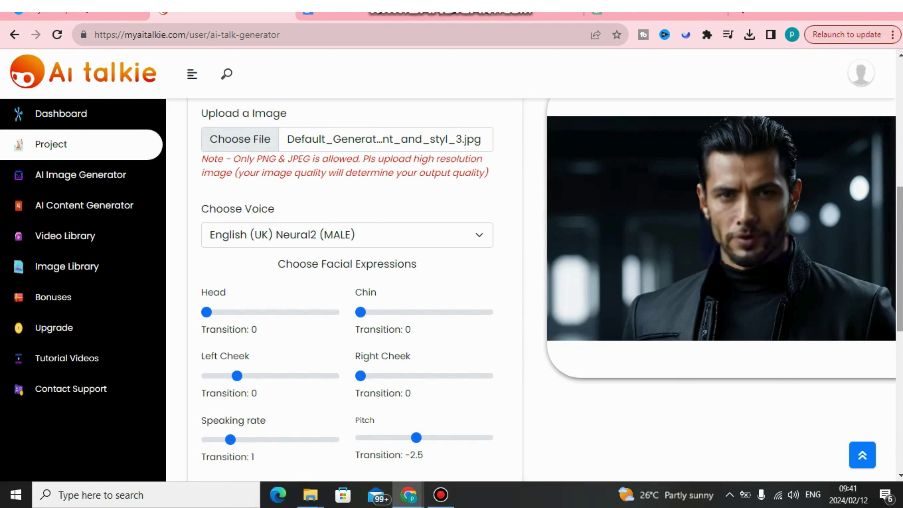
click(441, 495)
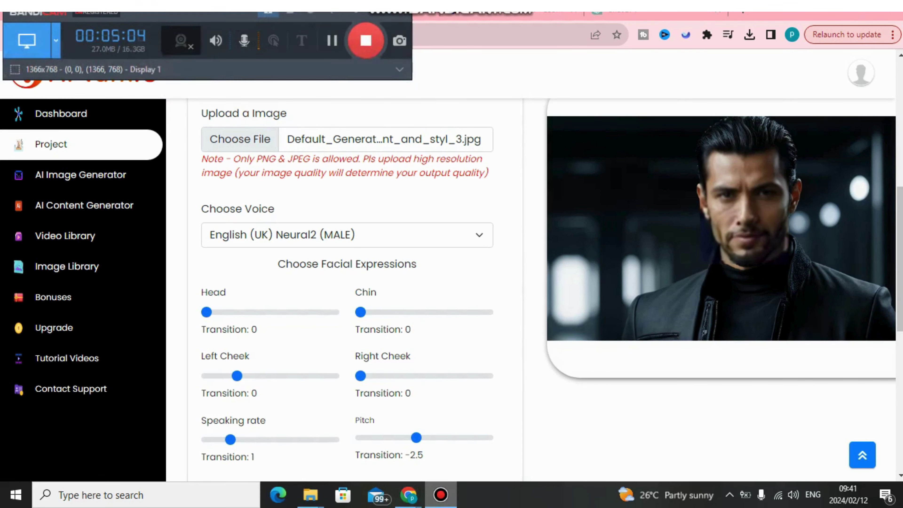
key(alt+Tab)
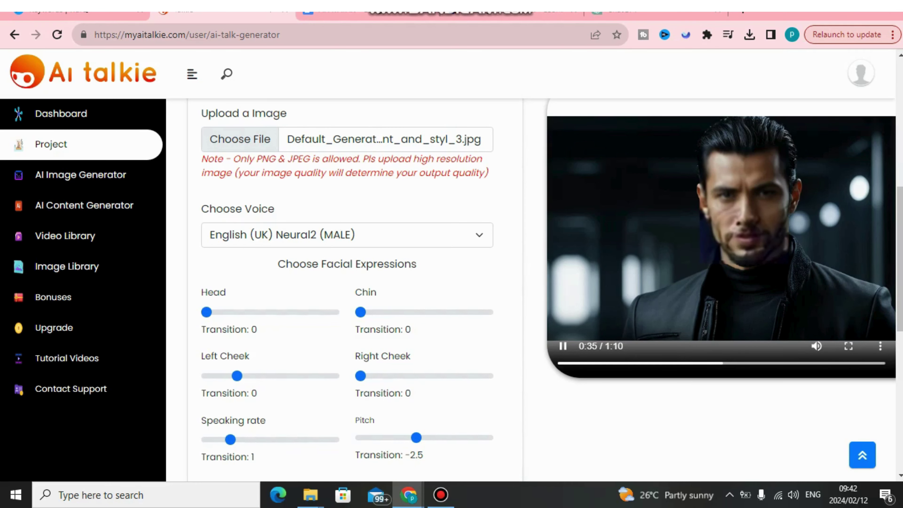
click(849, 346)
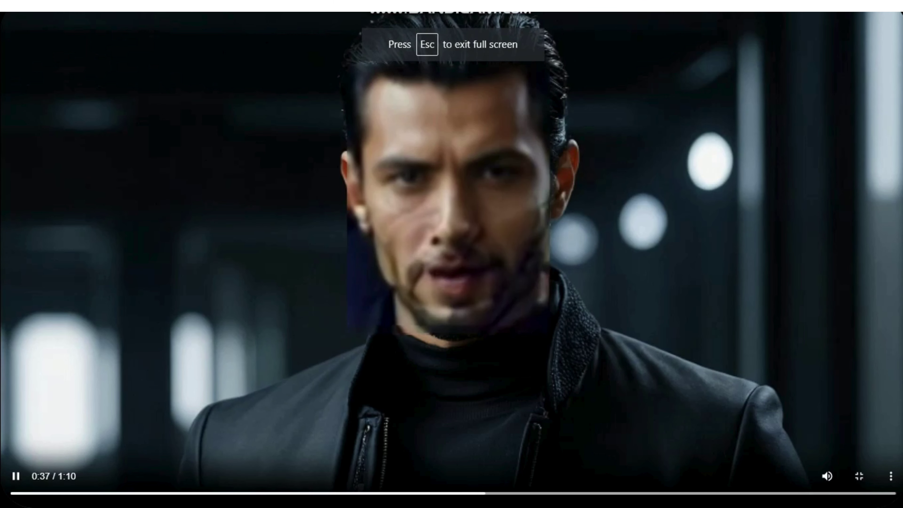
key(Escape)
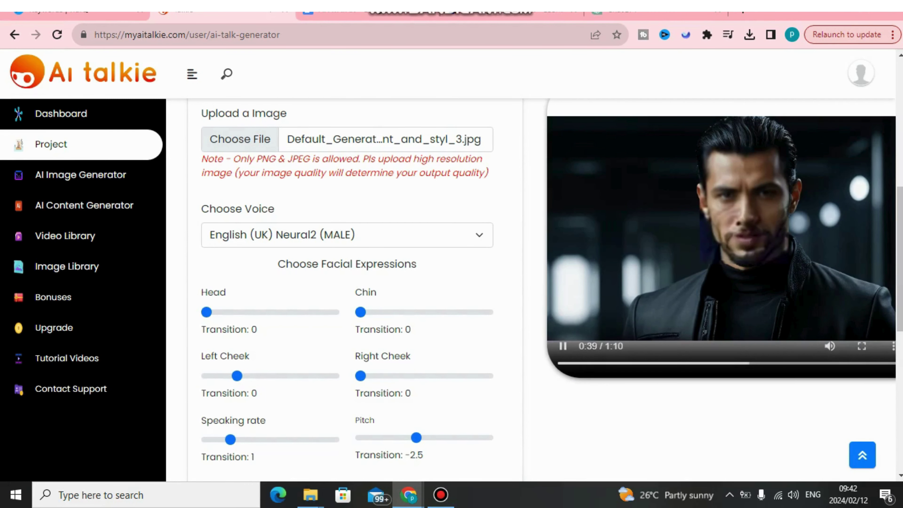
key(space)
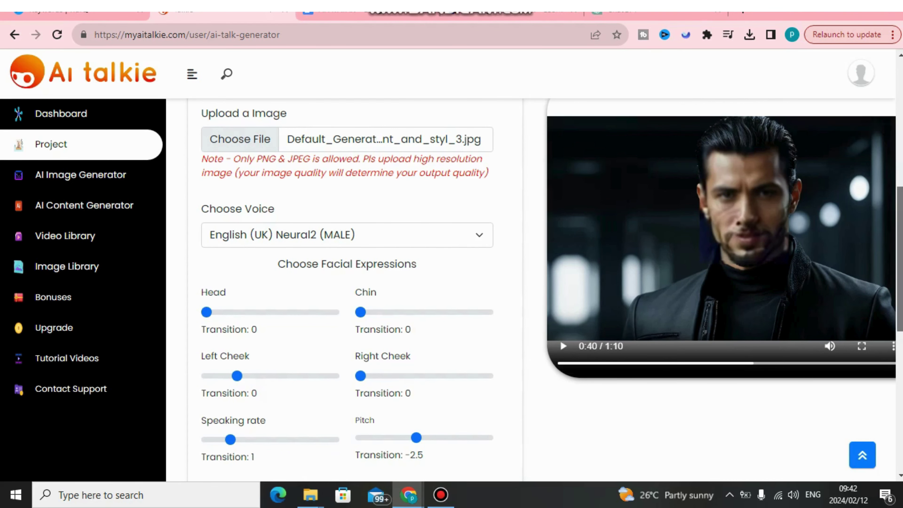
- Check the generated video's extra options for downloading, playback speed and picture in picture
scroll(551, 290, down, 2)
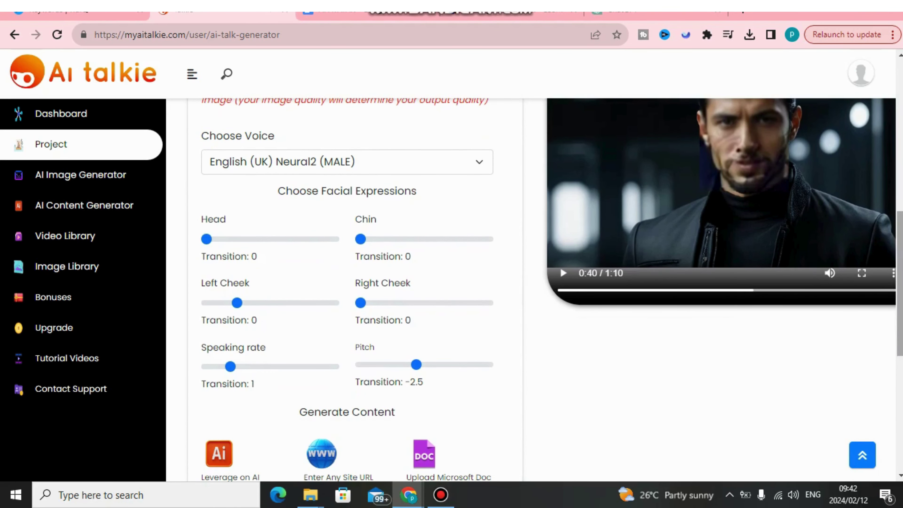
drag(900, 284, 899, 283)
scroll(561, 266, up, 2)
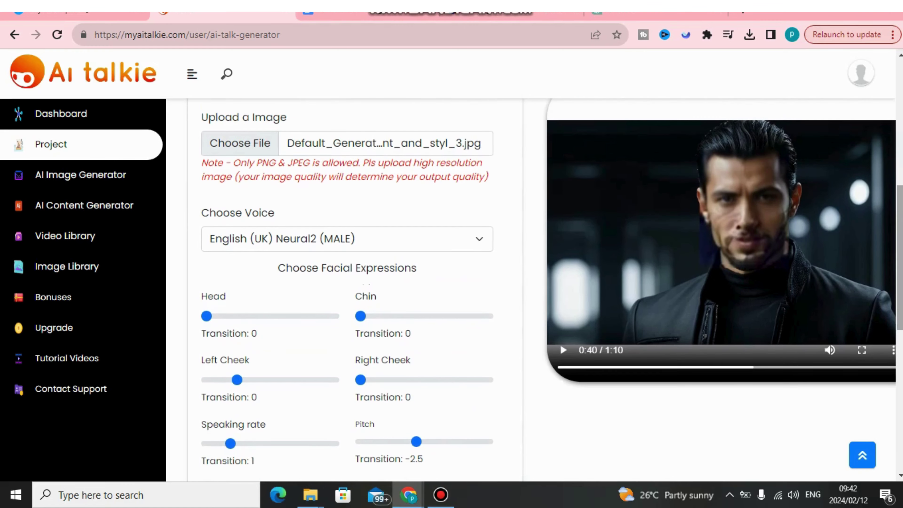
click(892, 350)
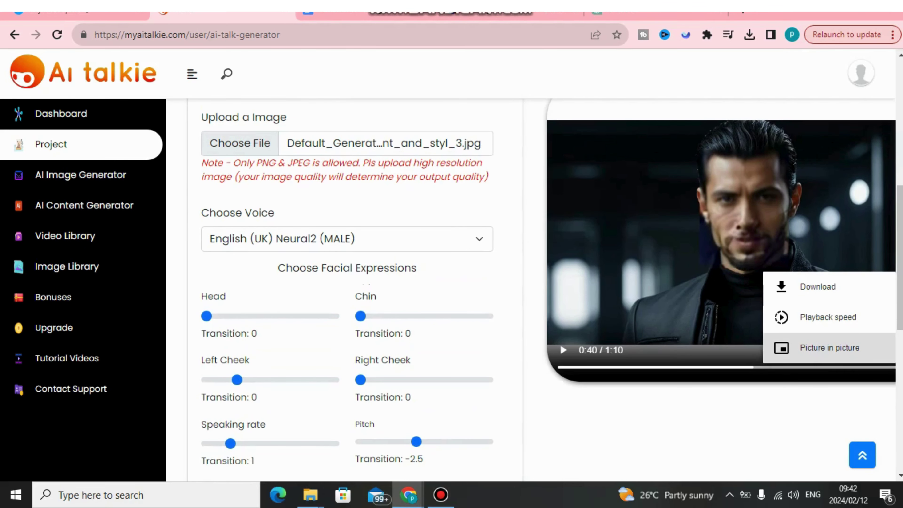
click(829, 348)
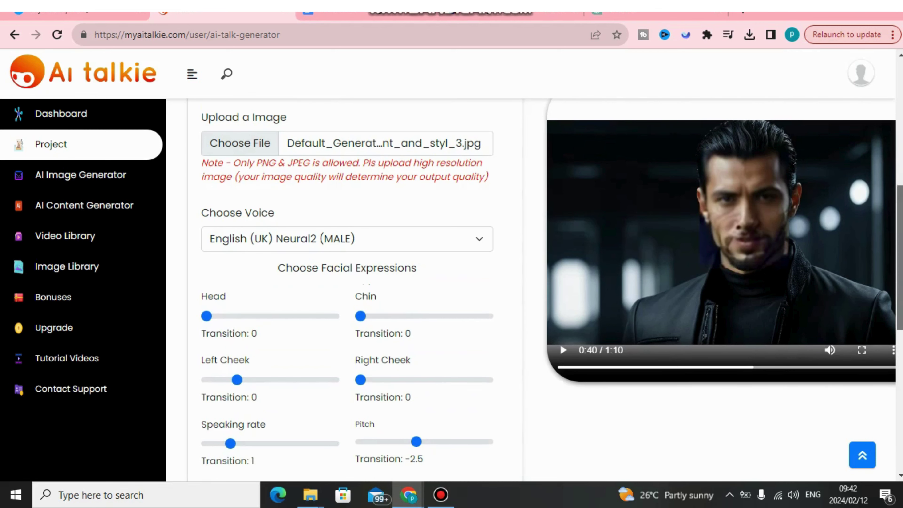
- Review the animation beside its facial expression settings and compare it with the source avatar images in Leonardo.Ai
scroll(829, 347, down, 2)
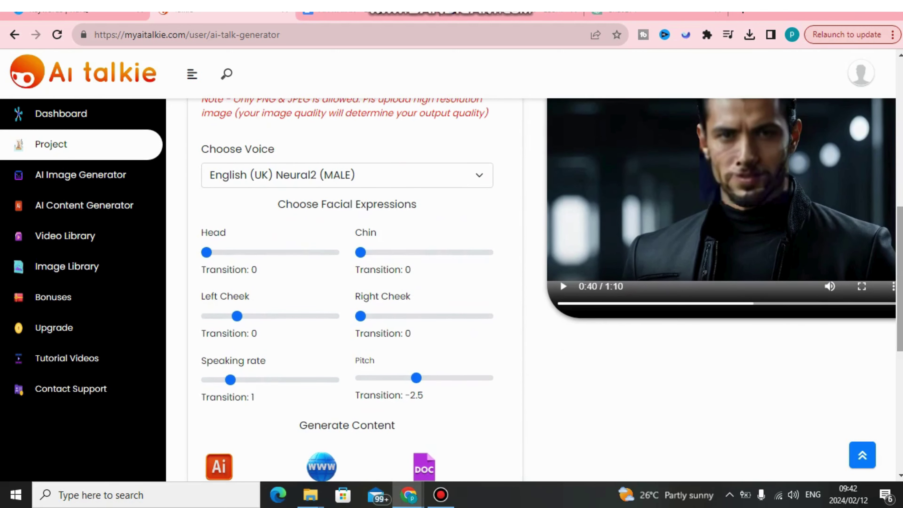
scroll(830, 348, down, 2)
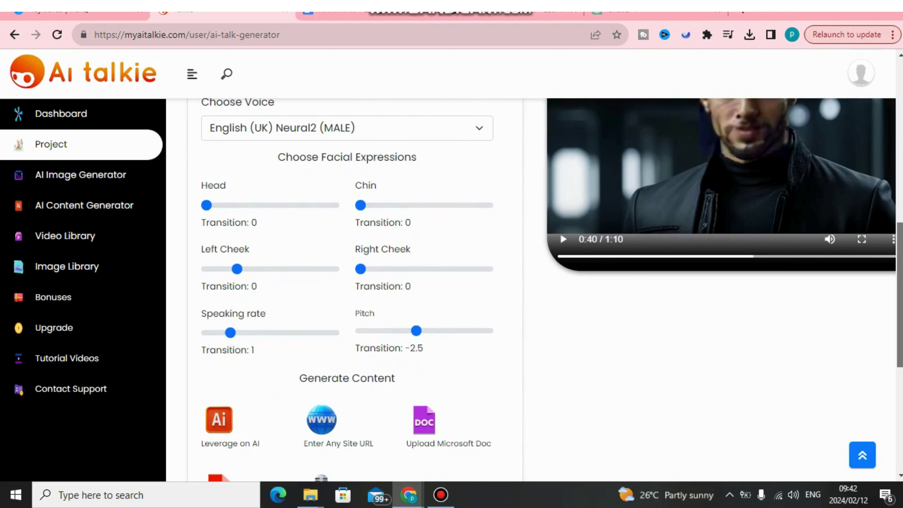
scroll(830, 348, down, 1)
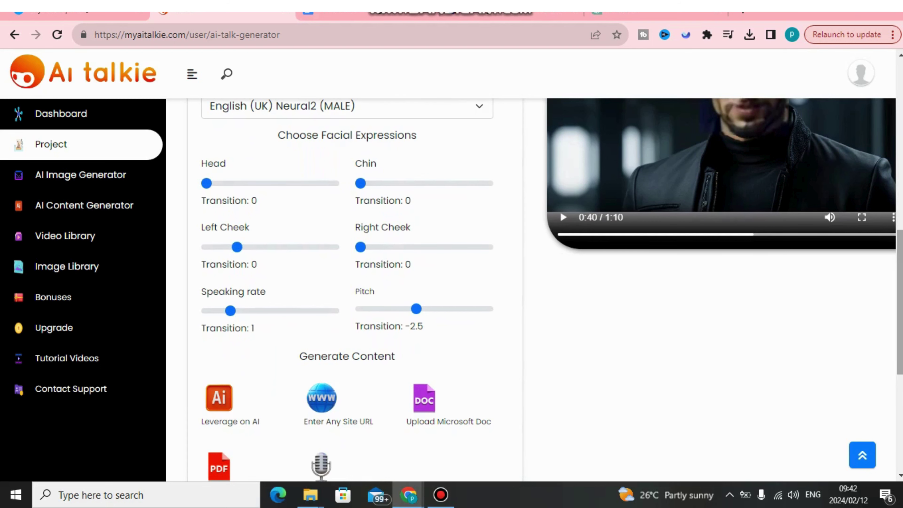
scroll(830, 348, up, 3)
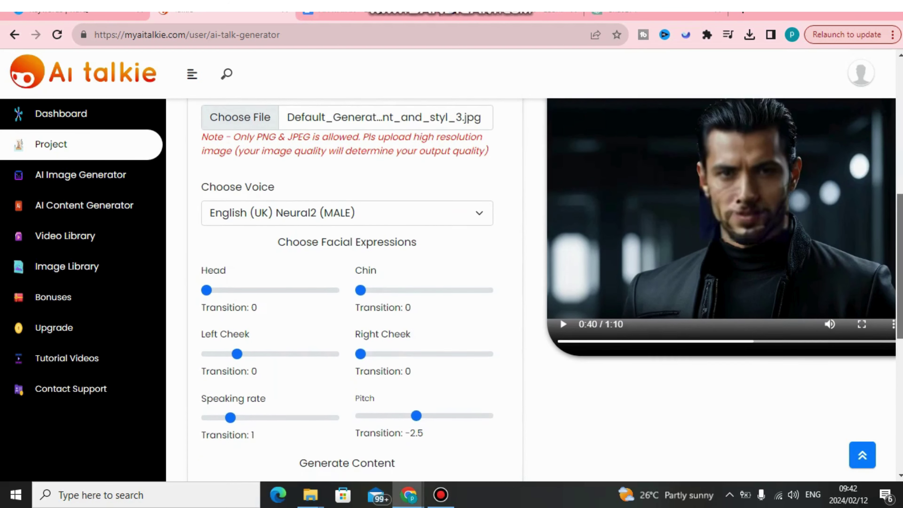
scroll(552, 290, down, 1)
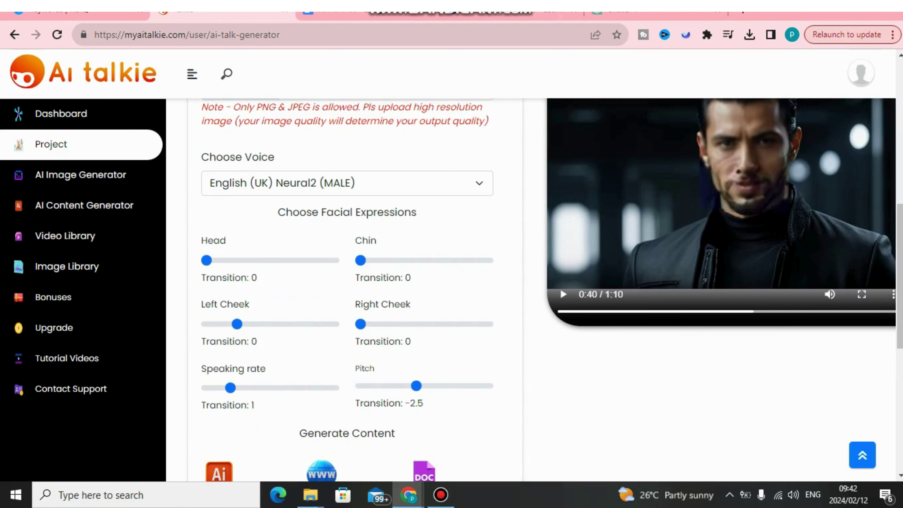
click(511, 15)
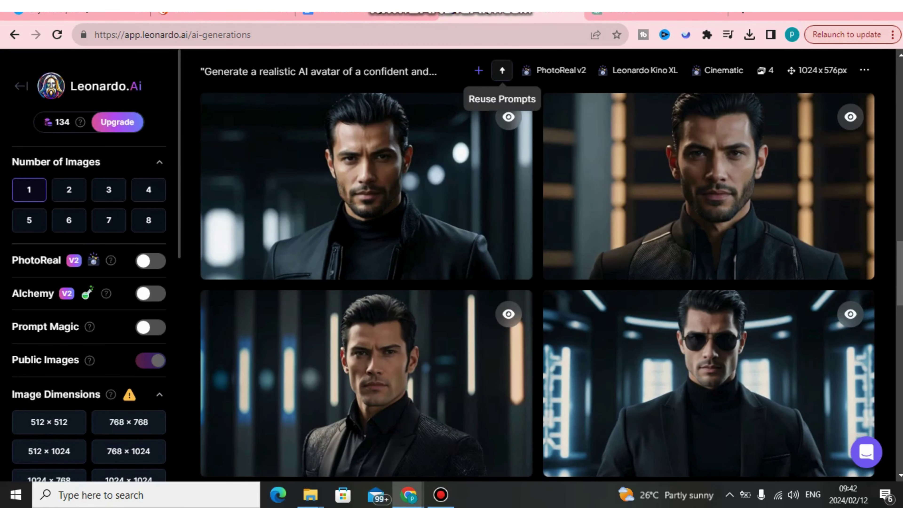
mouse_move(366, 255)
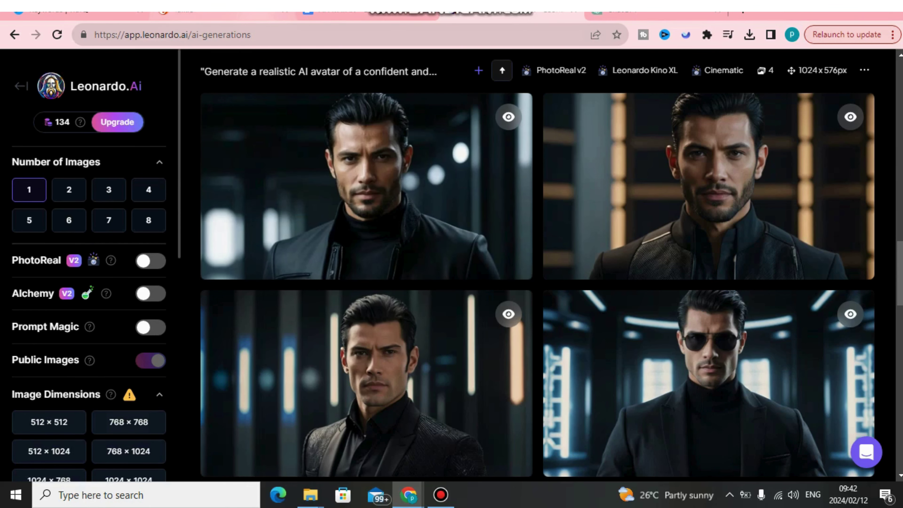
click(176, 9)
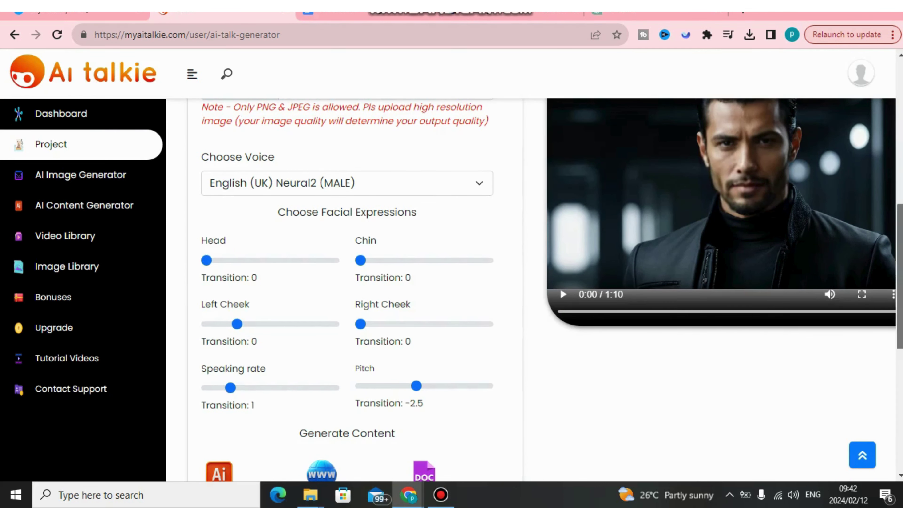
- Return to the project type options, choose Clip Talkie, and browse its human presenters
scroll(563, 294, up, 1)
scroll(563, 294, up, 2)
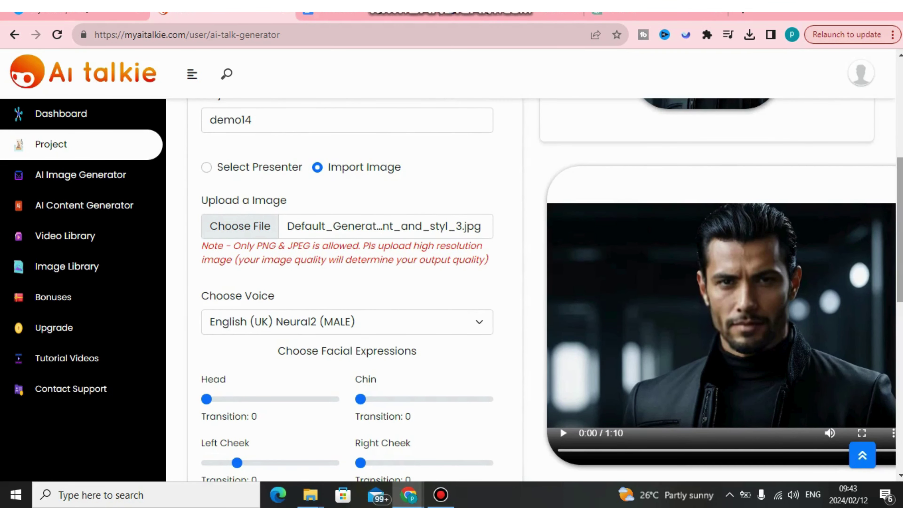
scroll(561, 380, down, 3)
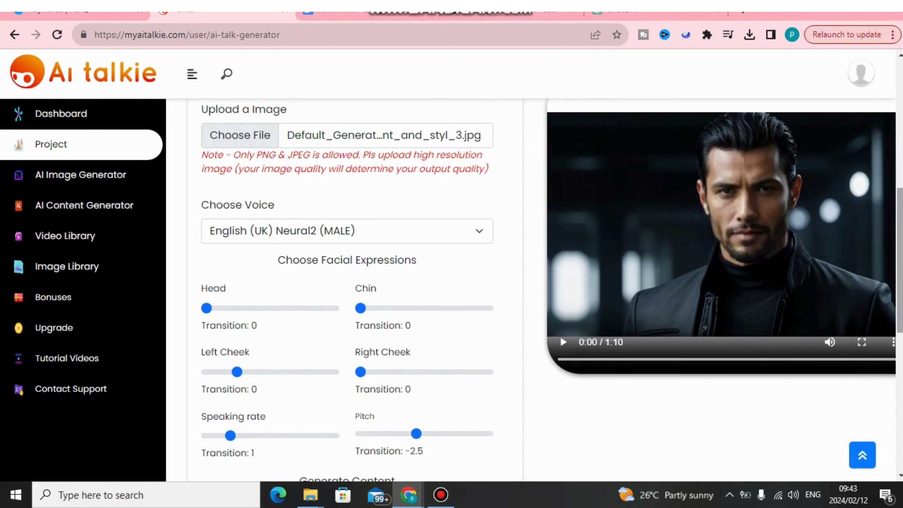
scroll(552, 290, down, 2)
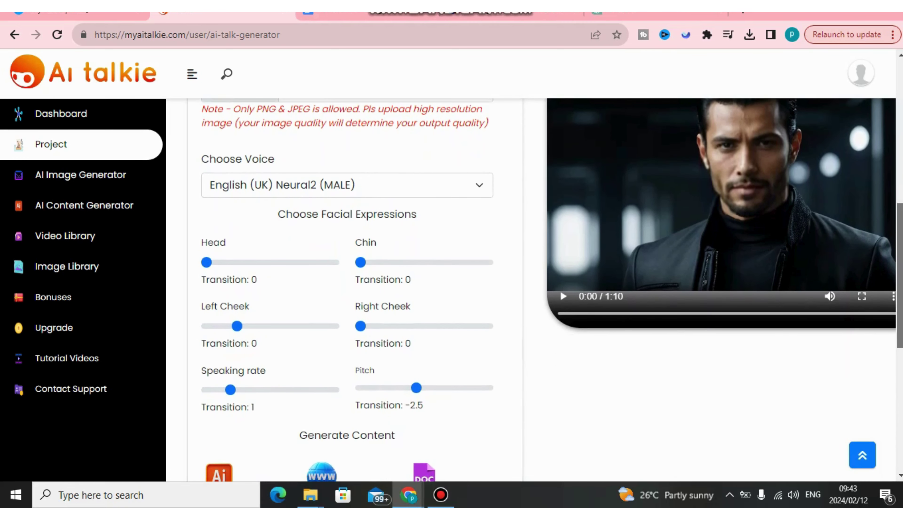
scroll(561, 290, up, 1)
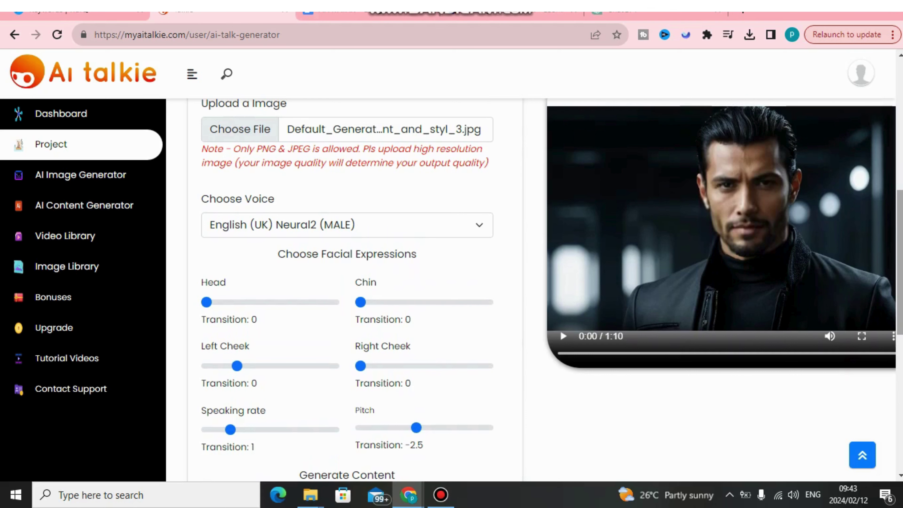
scroll(552, 288, up, 2)
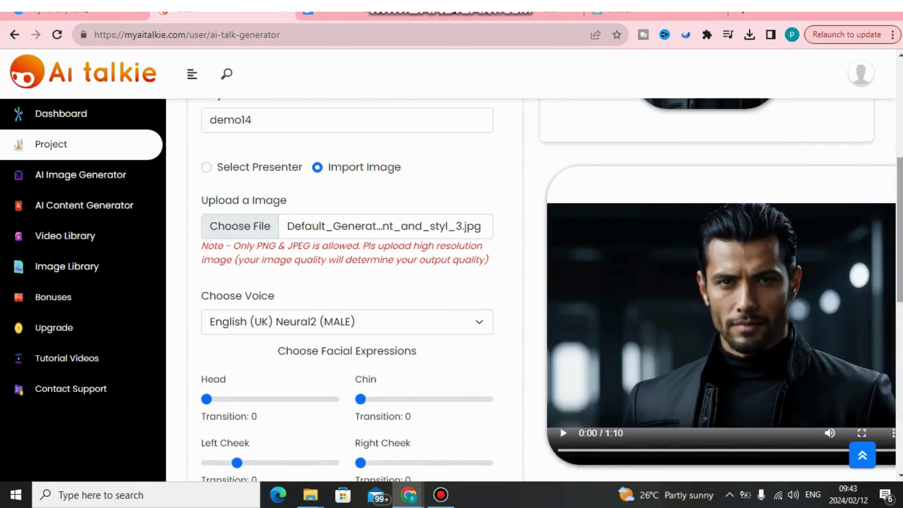
scroll(552, 290, up, 5)
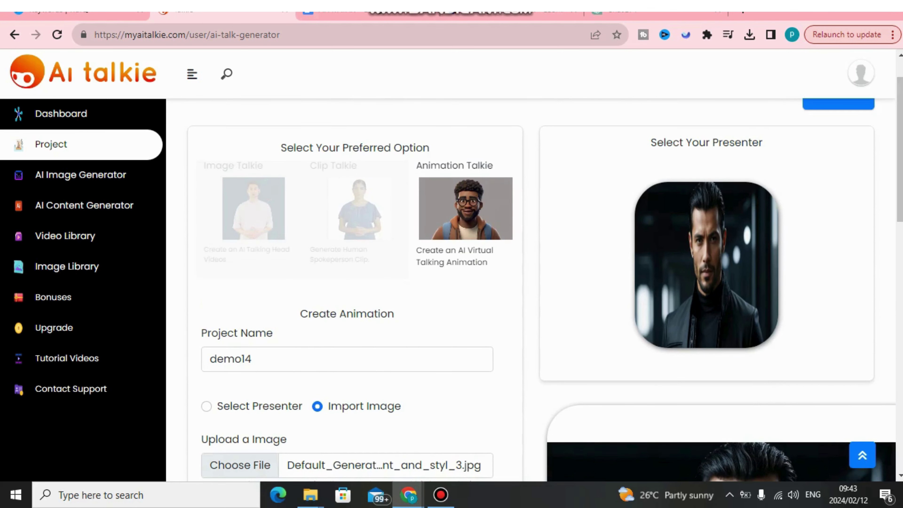
click(360, 209)
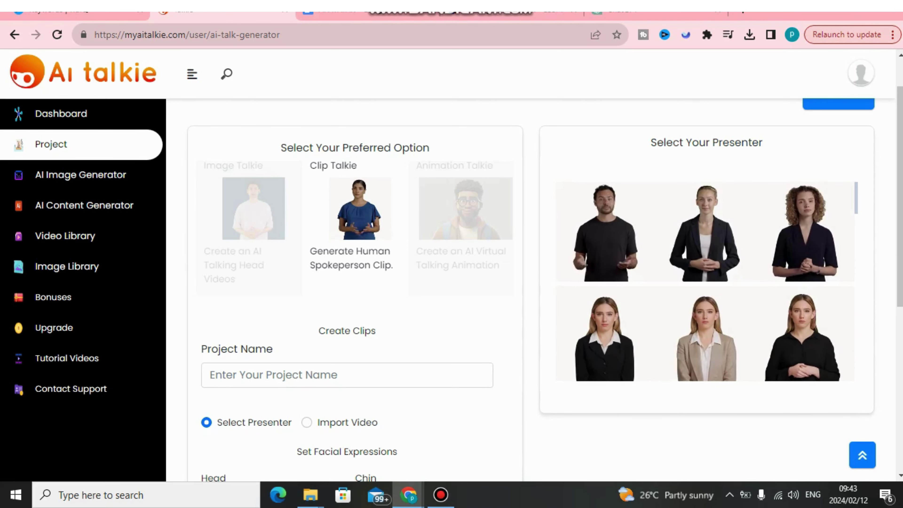
scroll(705, 281, down, 4)
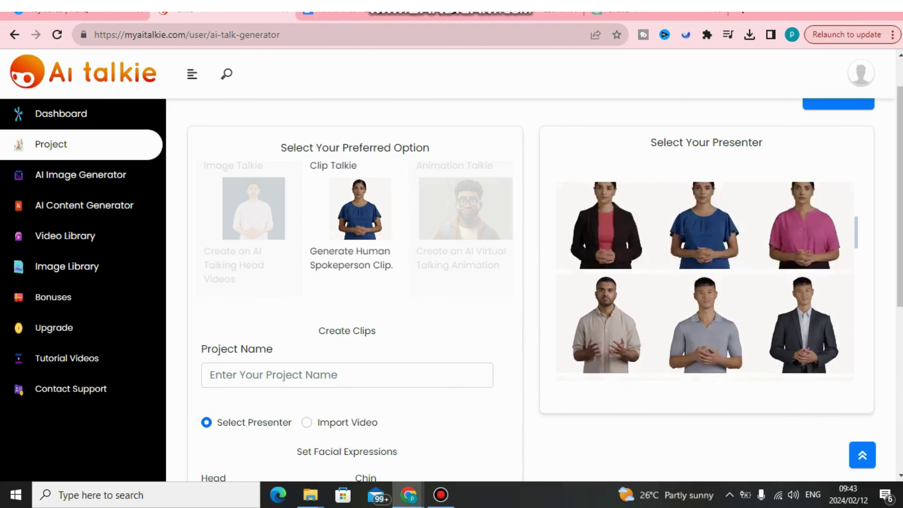
scroll(705, 281, up, 2)
scroll(705, 281, up, 4)
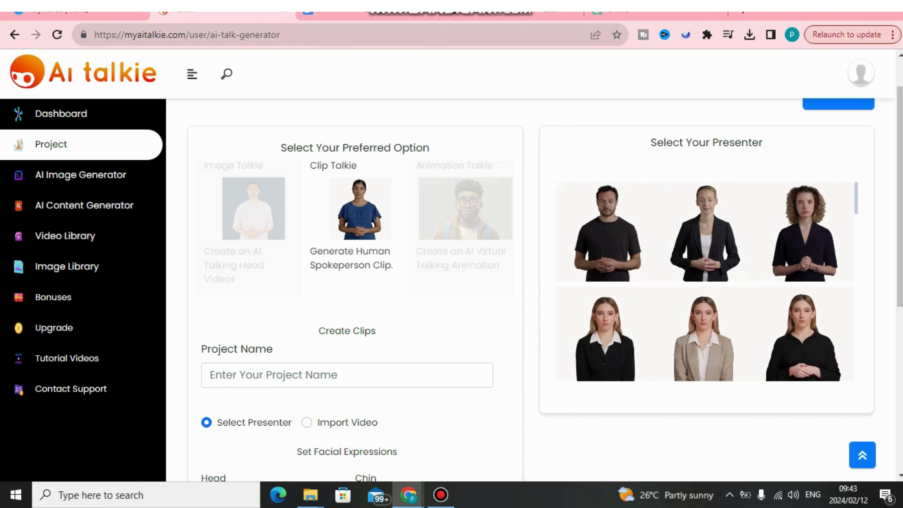